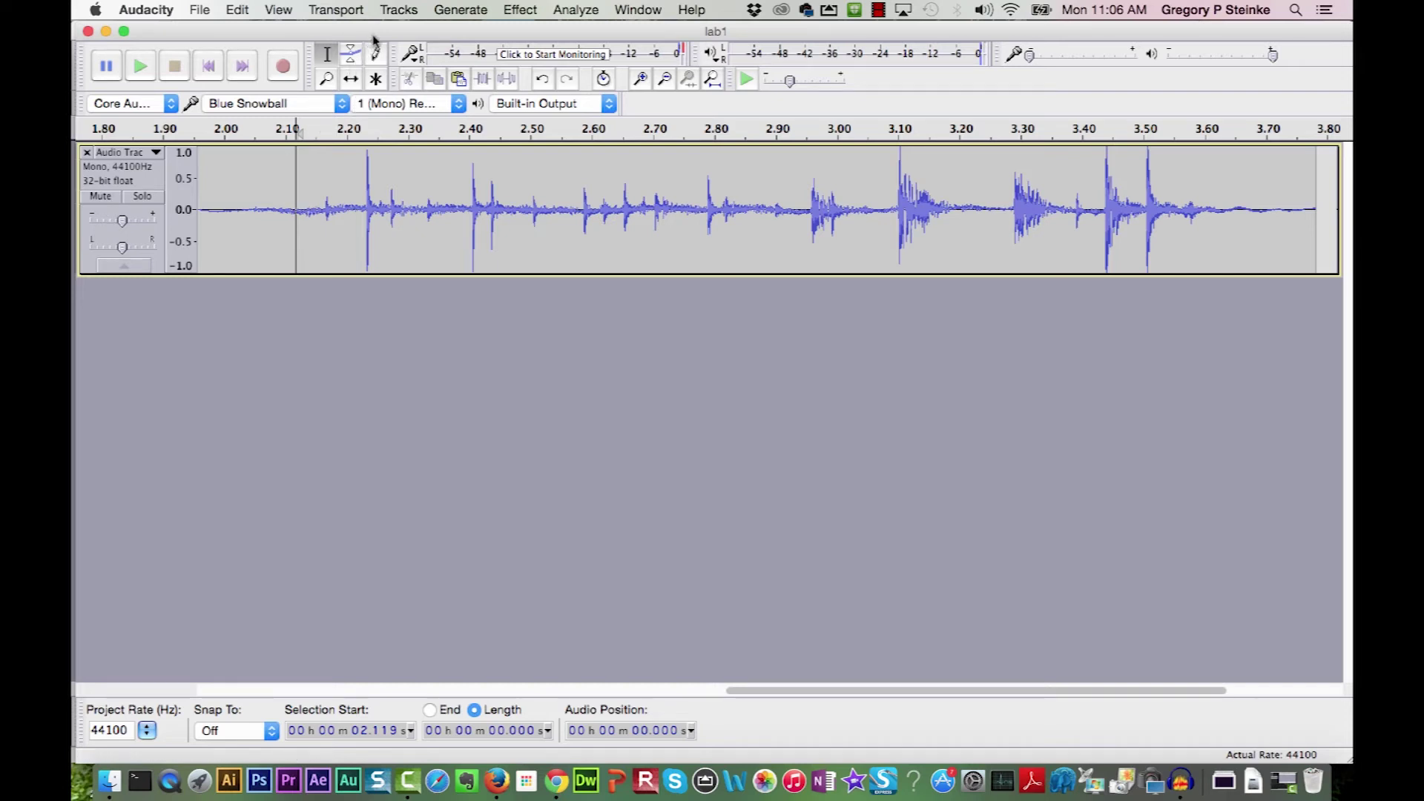
- Cut the first 2.109 s of quiet audio from the start of the track
left_click(328, 57)
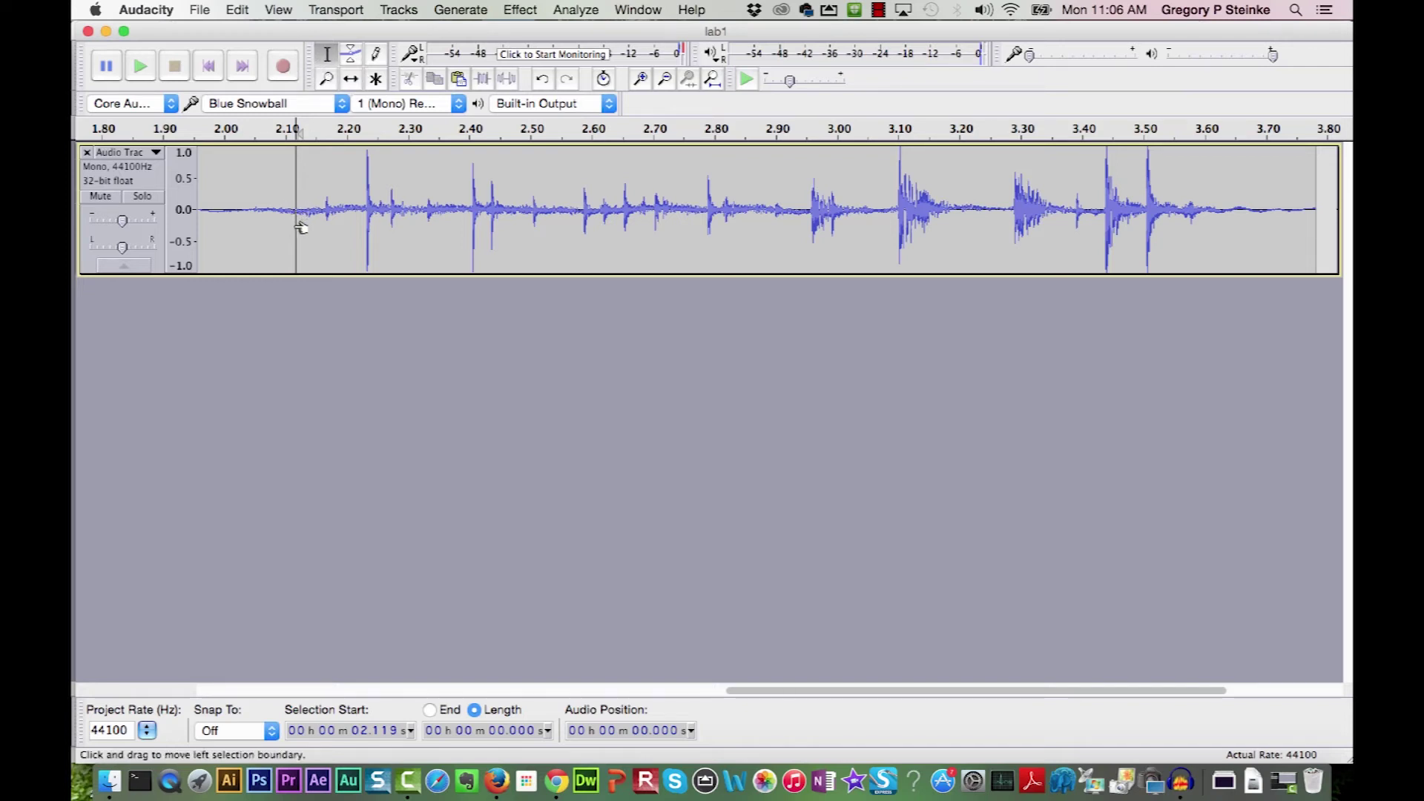
left_click_drag(290, 225, 73, 214)
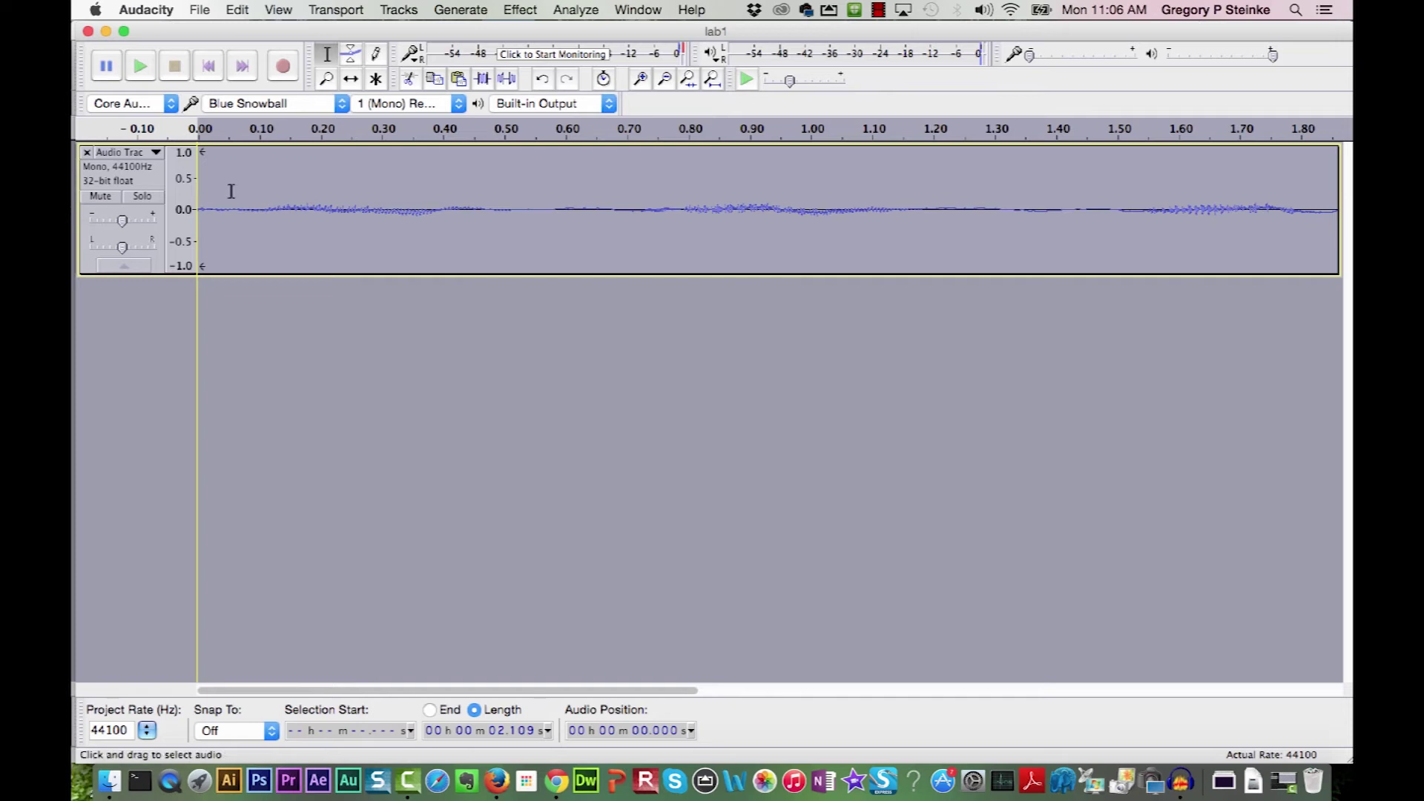
left_click(236, 11)
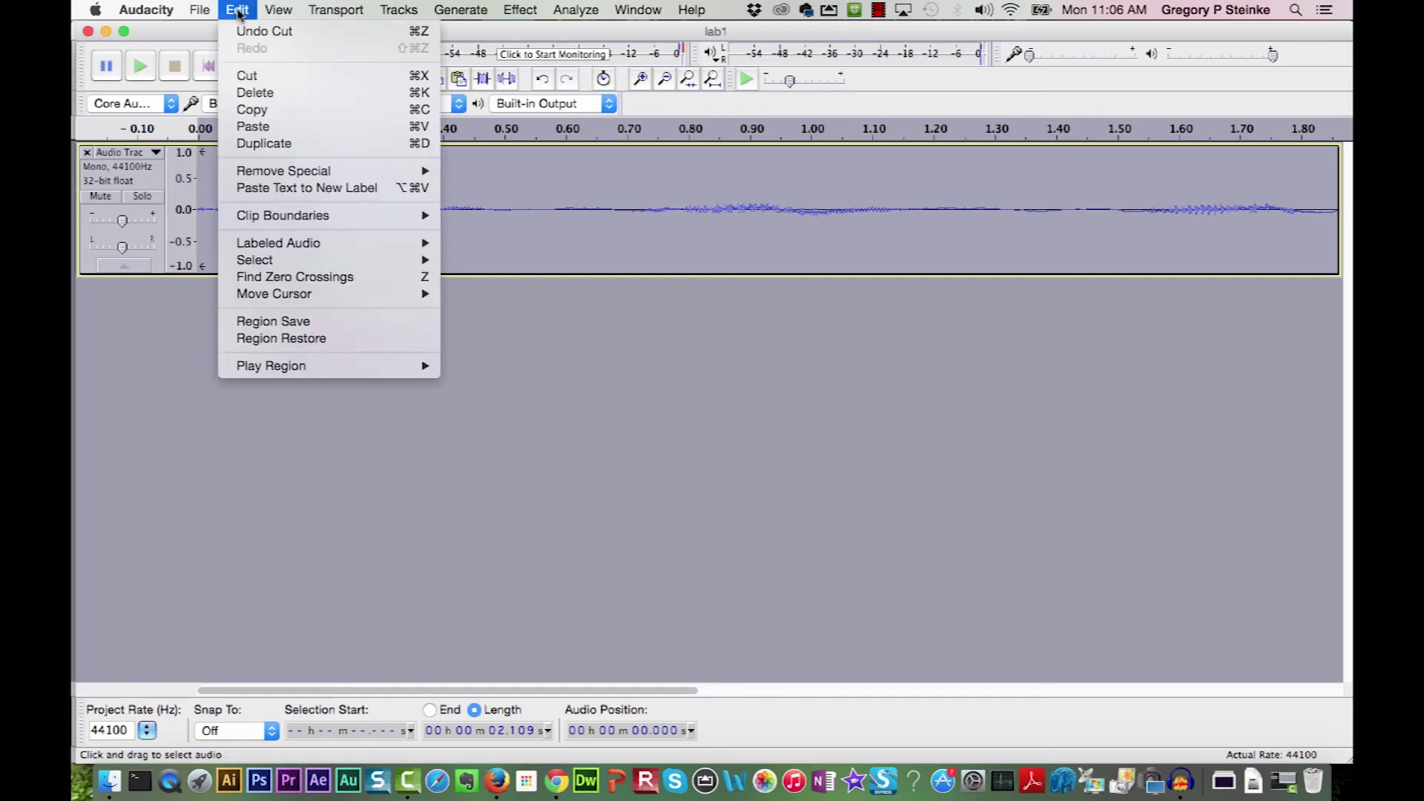
left_click(262, 80)
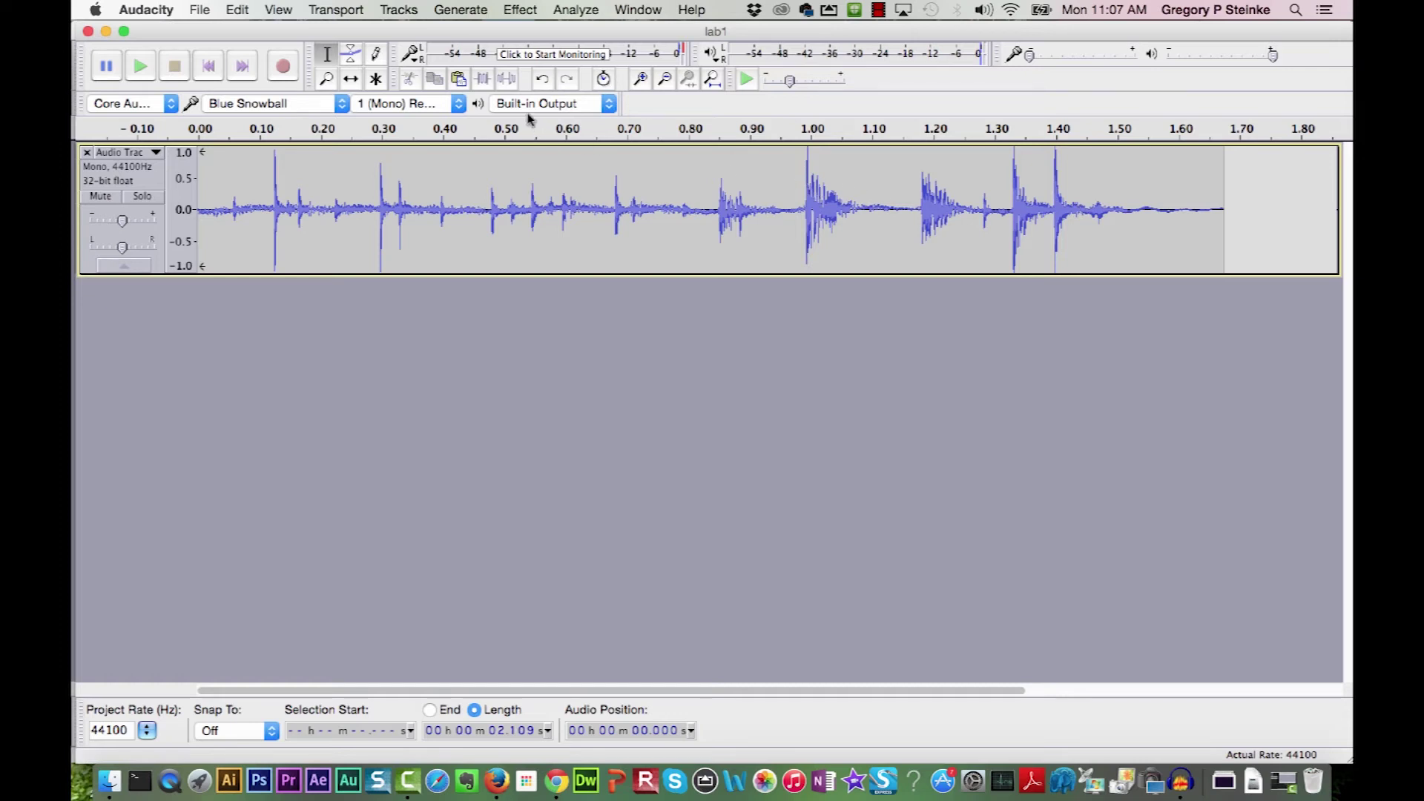
- Select about 1.554 s of the remaining audio from about 0.022 s, play it at speed and clear the selection
left_click(207, 210)
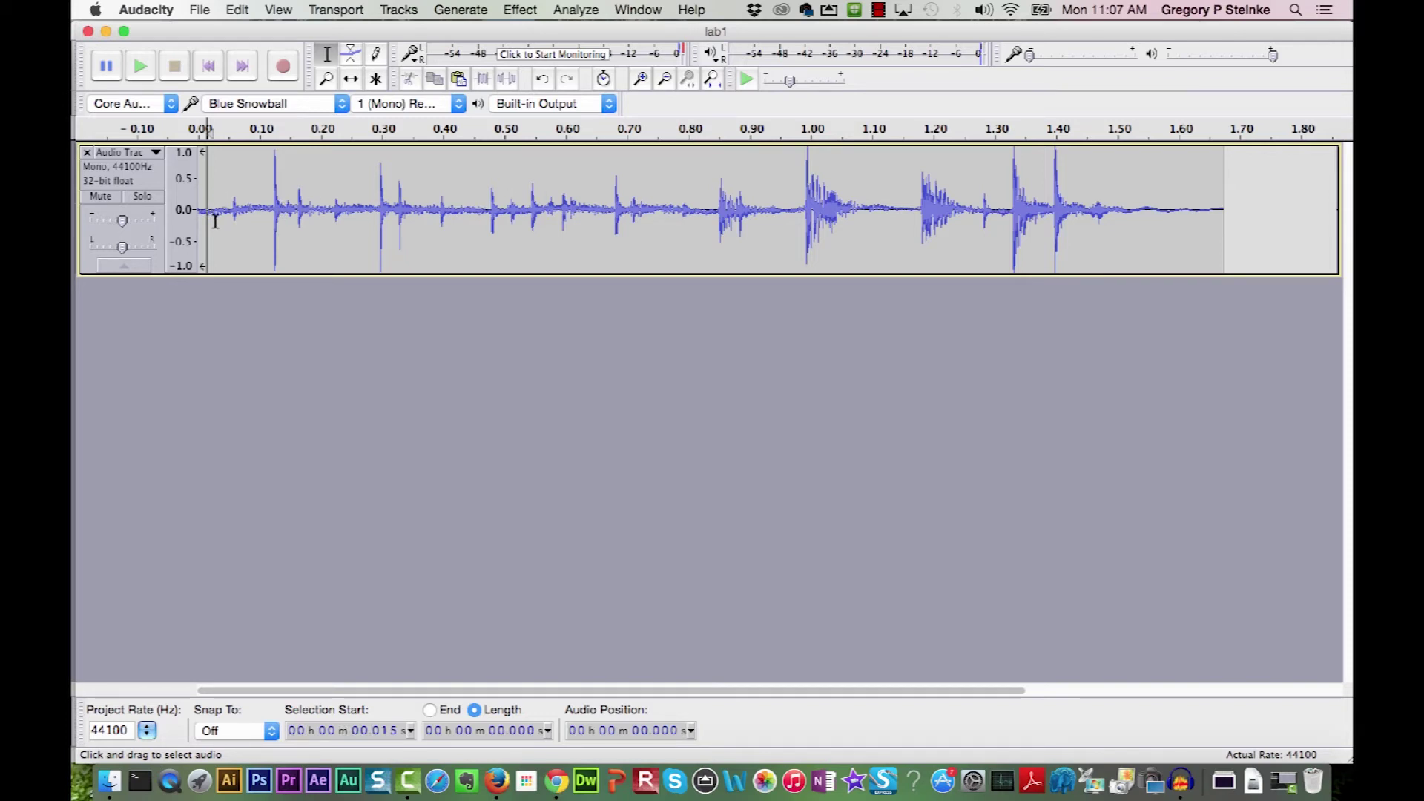
left_click_drag(210, 223, 1163, 227)
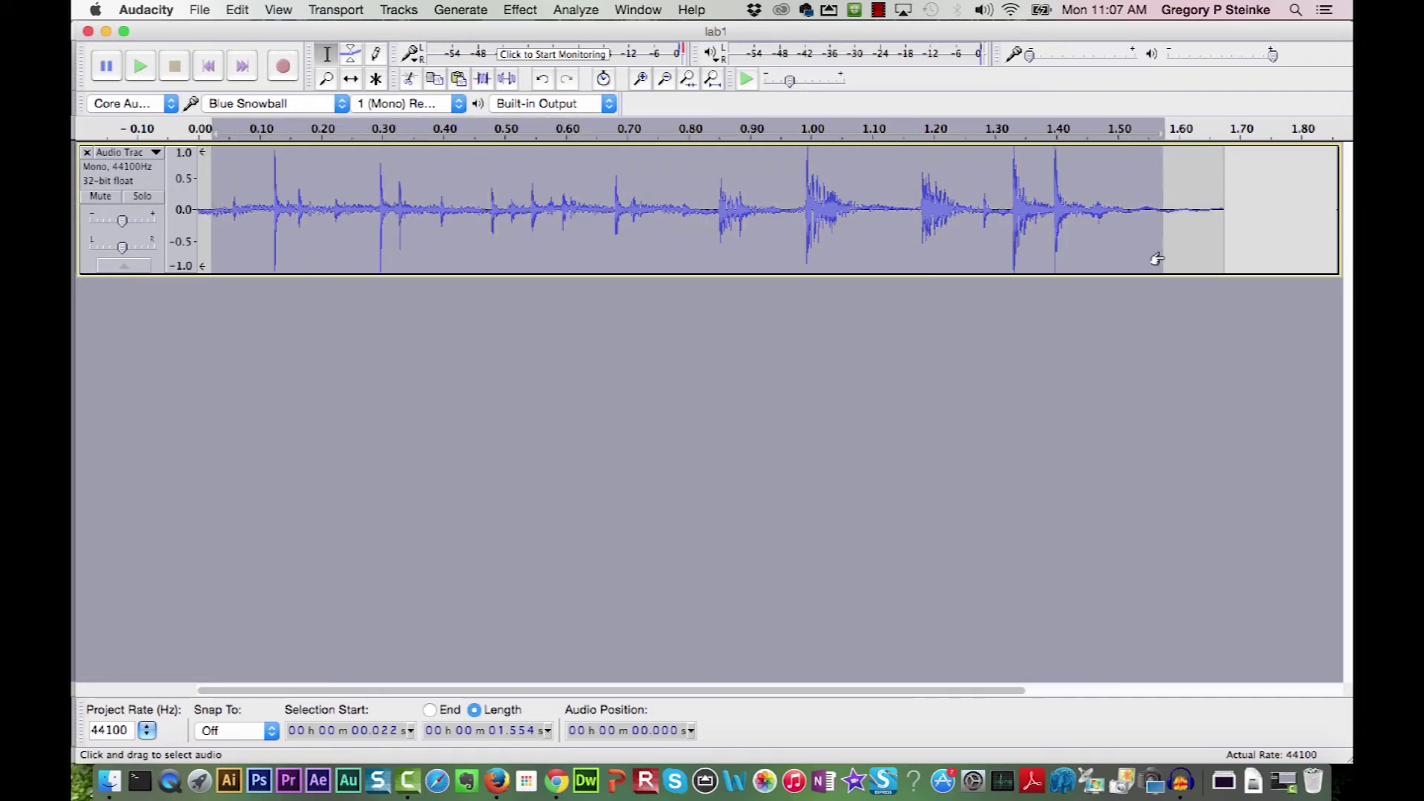
left_click(747, 80)
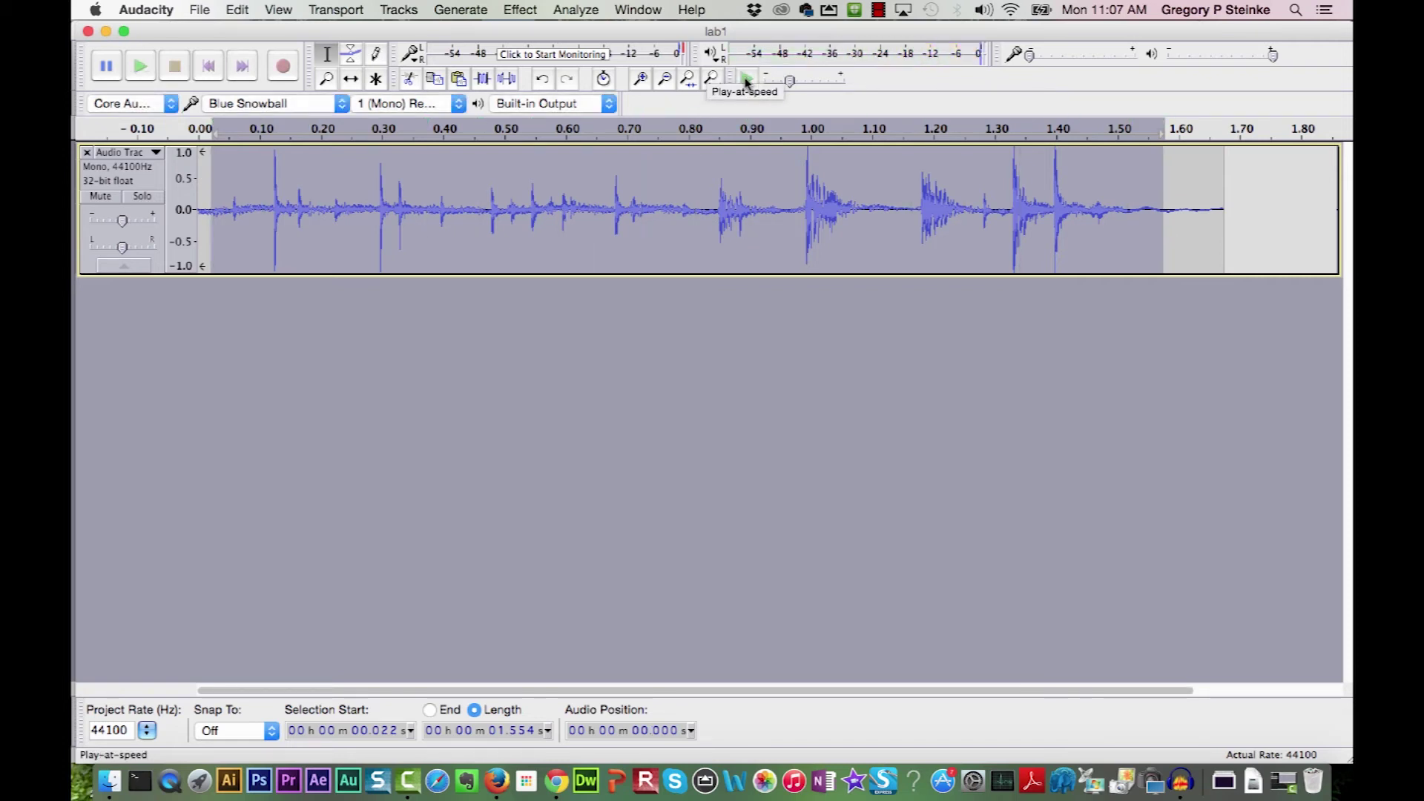
left_click(1186, 180)
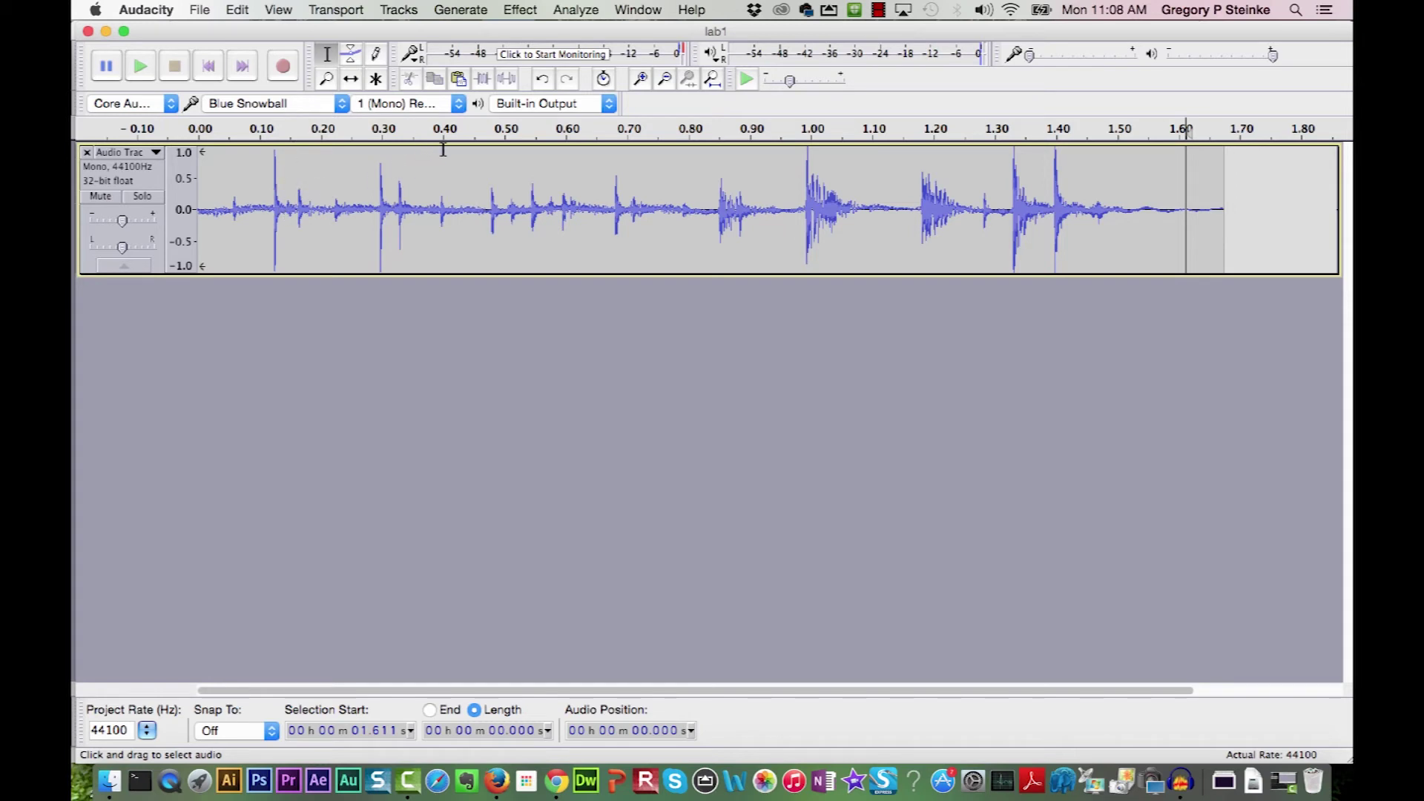
- Examine the first large spike in the waveform up close, selecting the audio around it from about 0.113 s
left_click(265, 208)
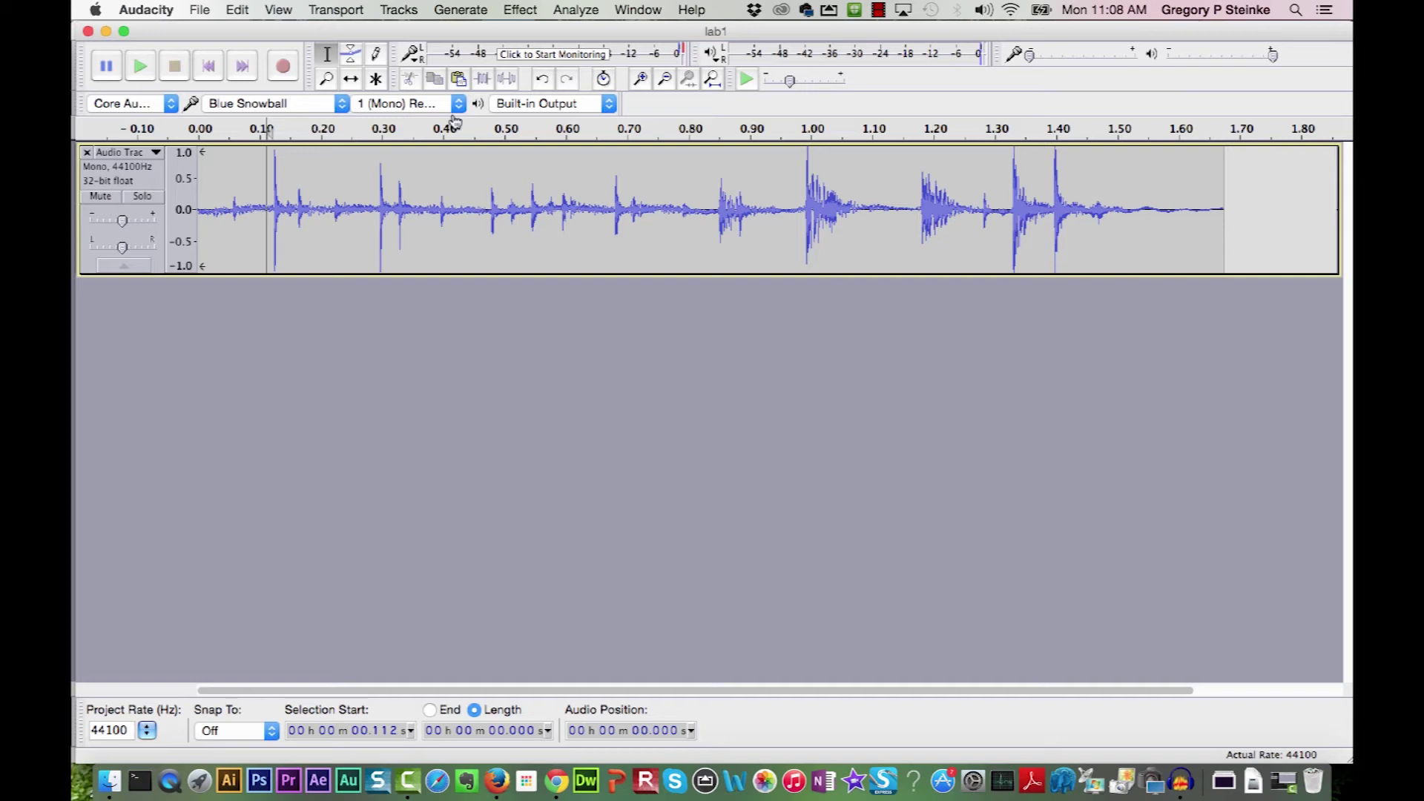
left_click(642, 78)
left_click(642, 78)
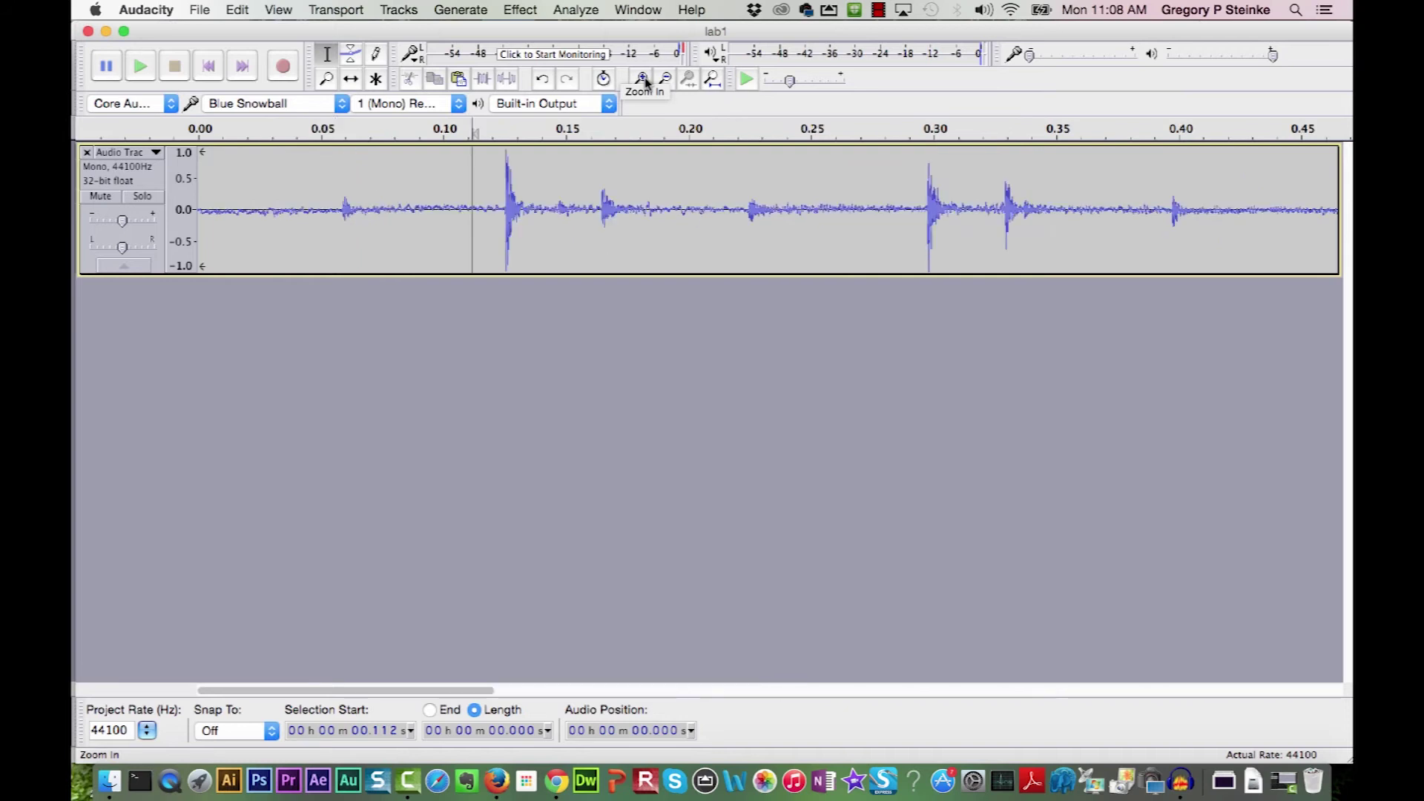
left_click(642, 79)
left_click(642, 79)
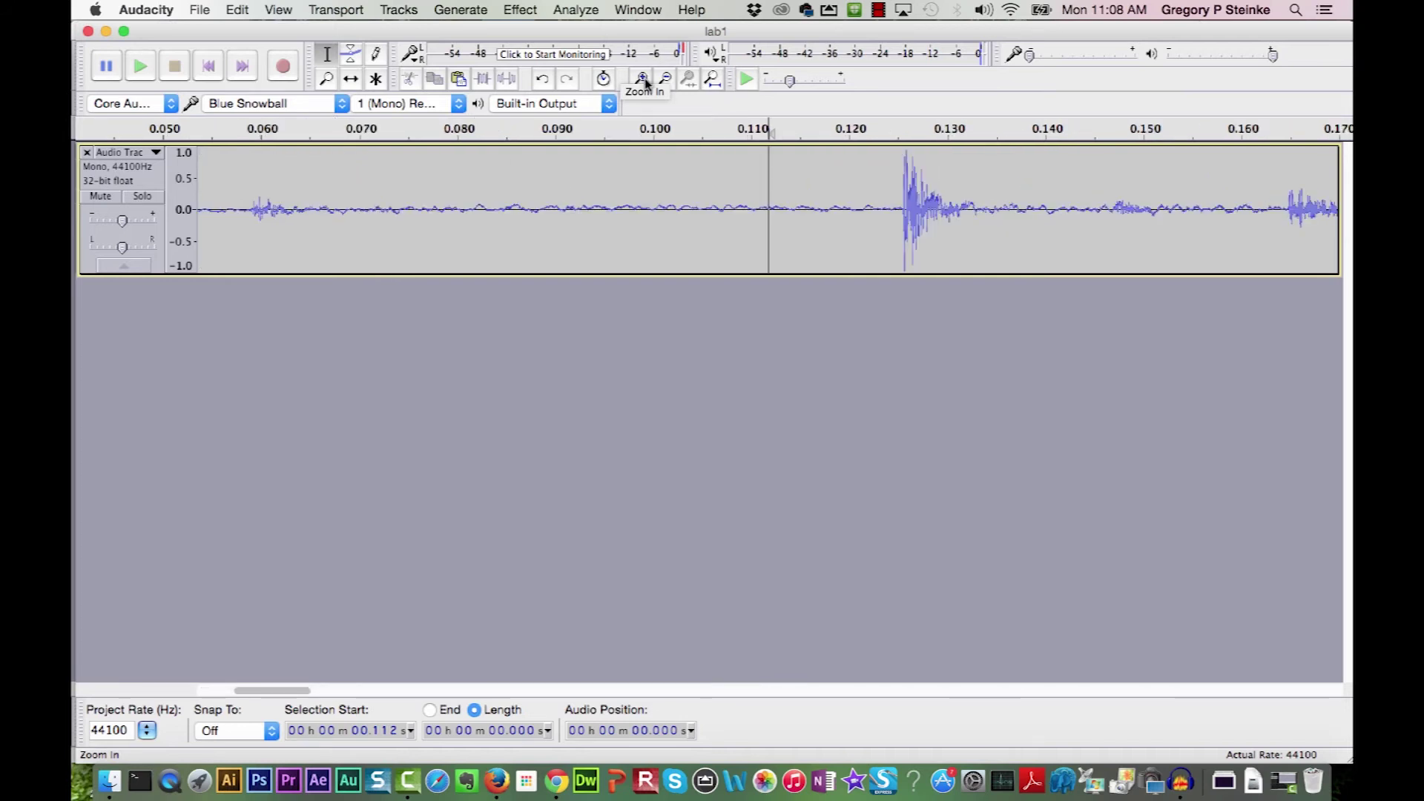
left_click(642, 78)
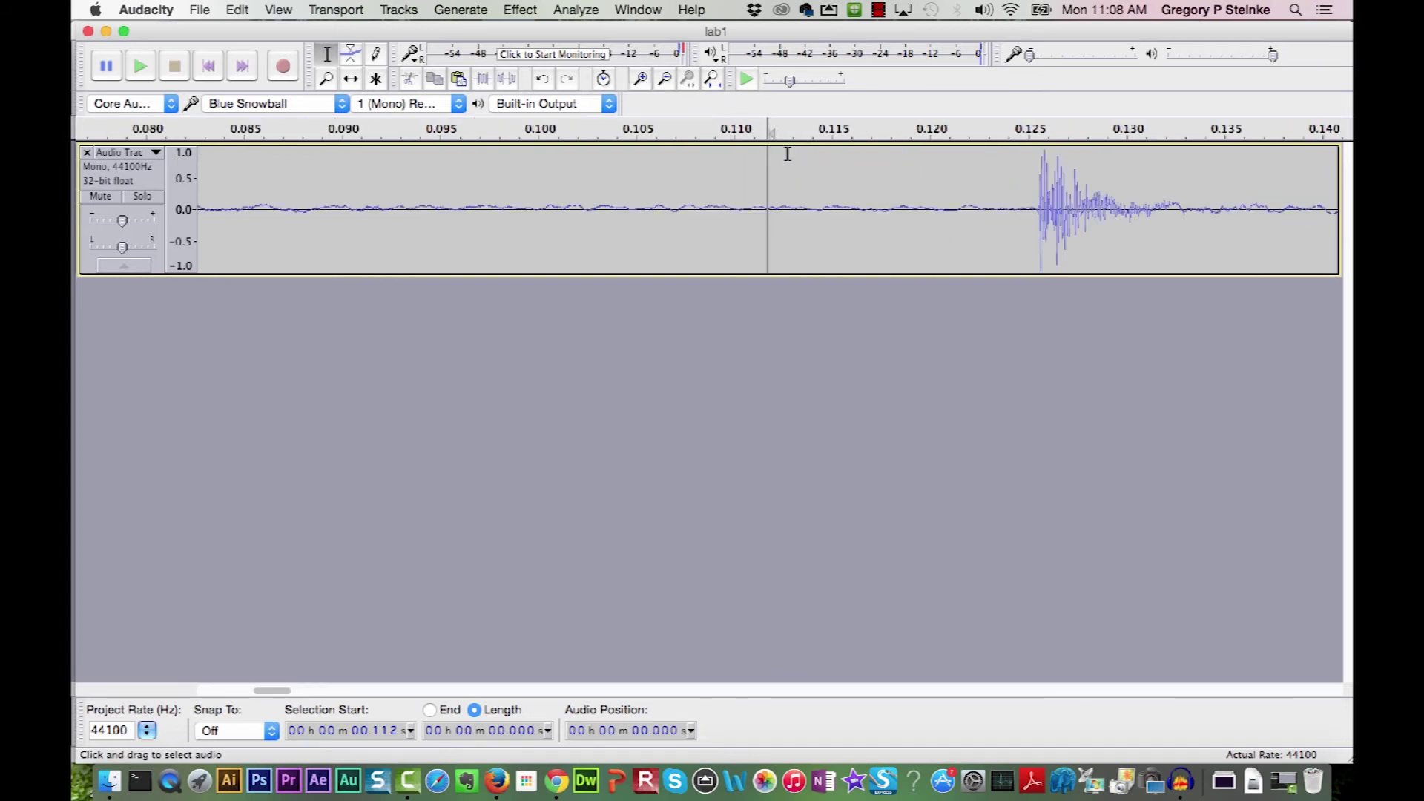
left_click(795, 212)
left_click_drag(797, 214, 1327, 217)
left_click_drag(1205, 222, 1165, 224)
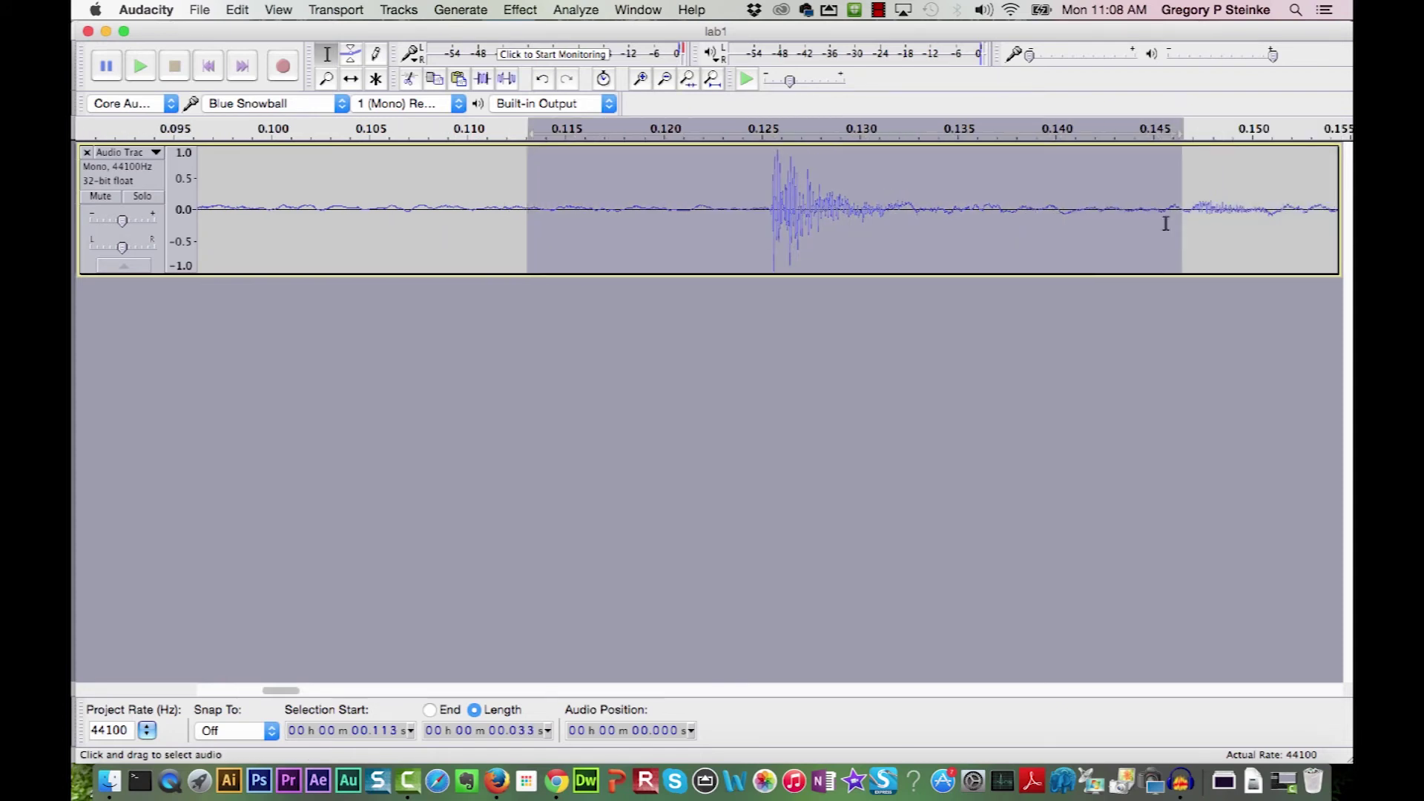
left_click(724, 215)
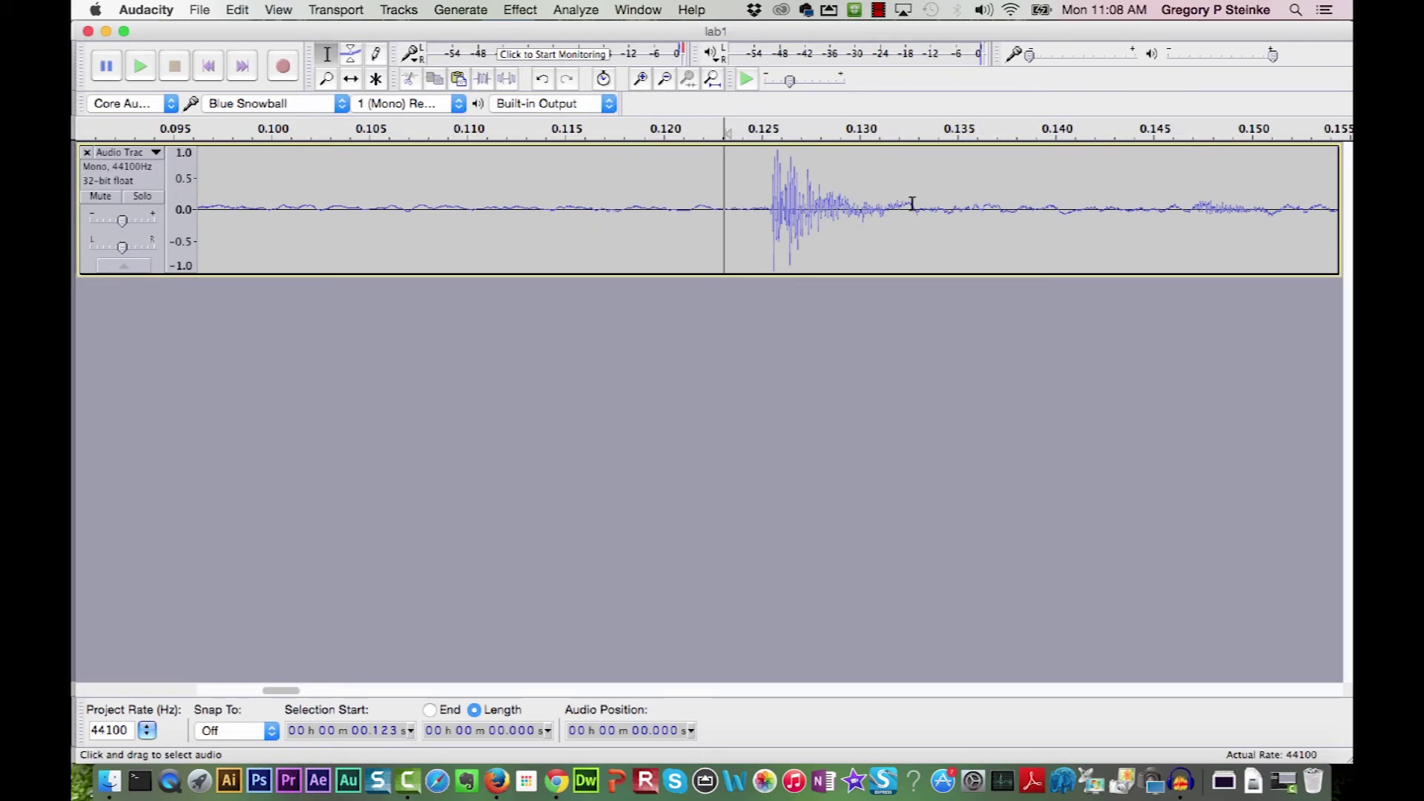
- Place the cursor at the onset of the first large spike, at about 0.126 s, viewed at individual-sample level
left_click(772, 210)
left_click(641, 80)
left_click(642, 80)
left_click(641, 80)
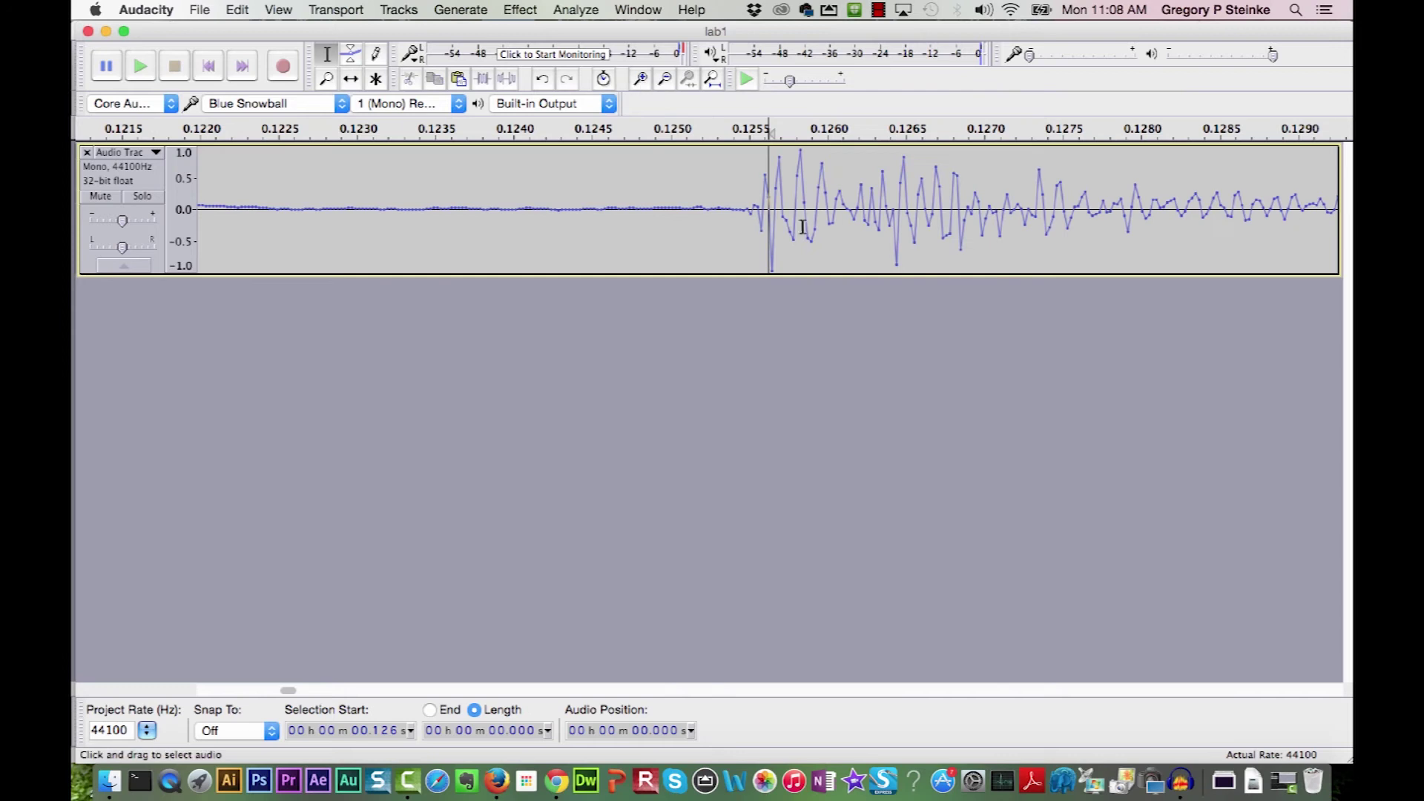
left_click(764, 211)
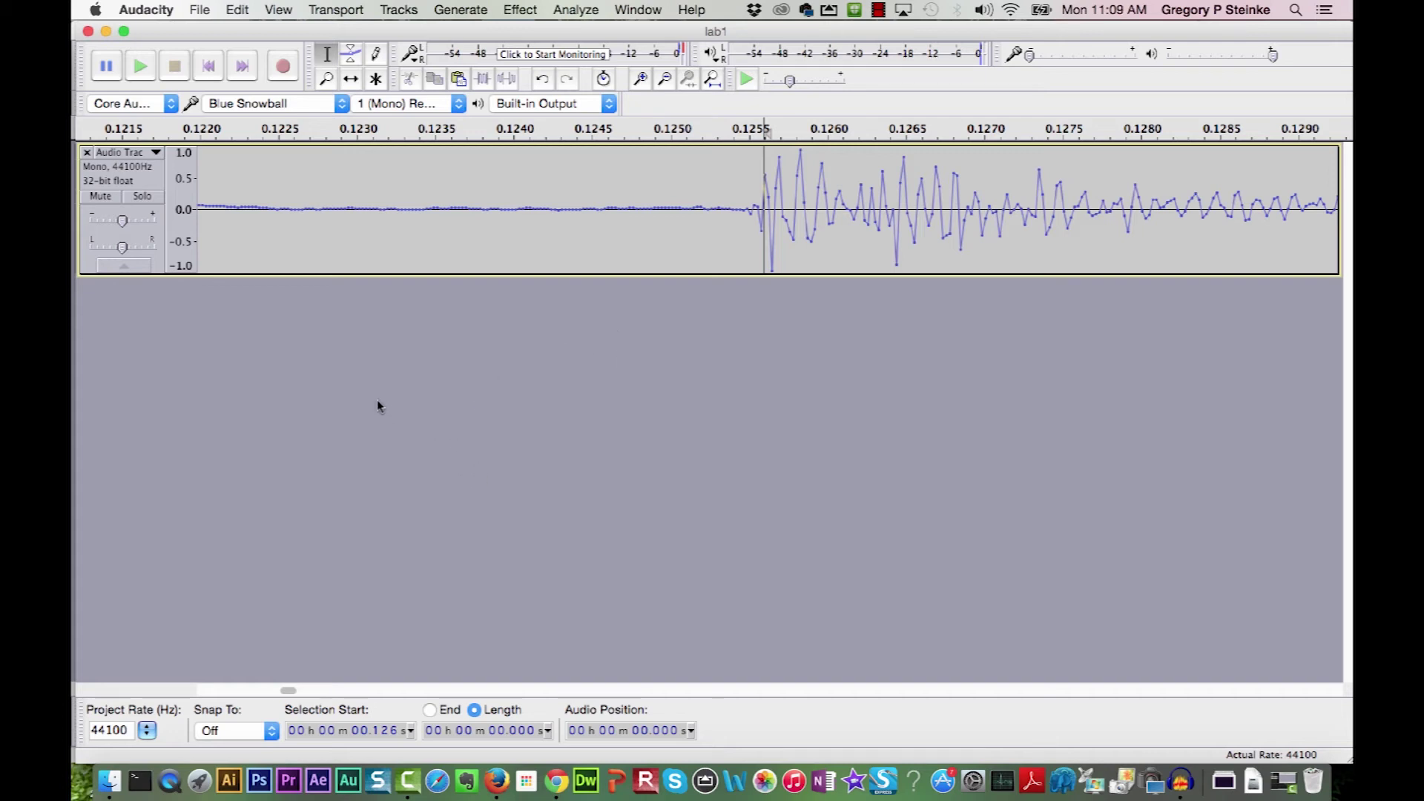
- Check the available time formats for the selection start and keep the current one
left_click(412, 731)
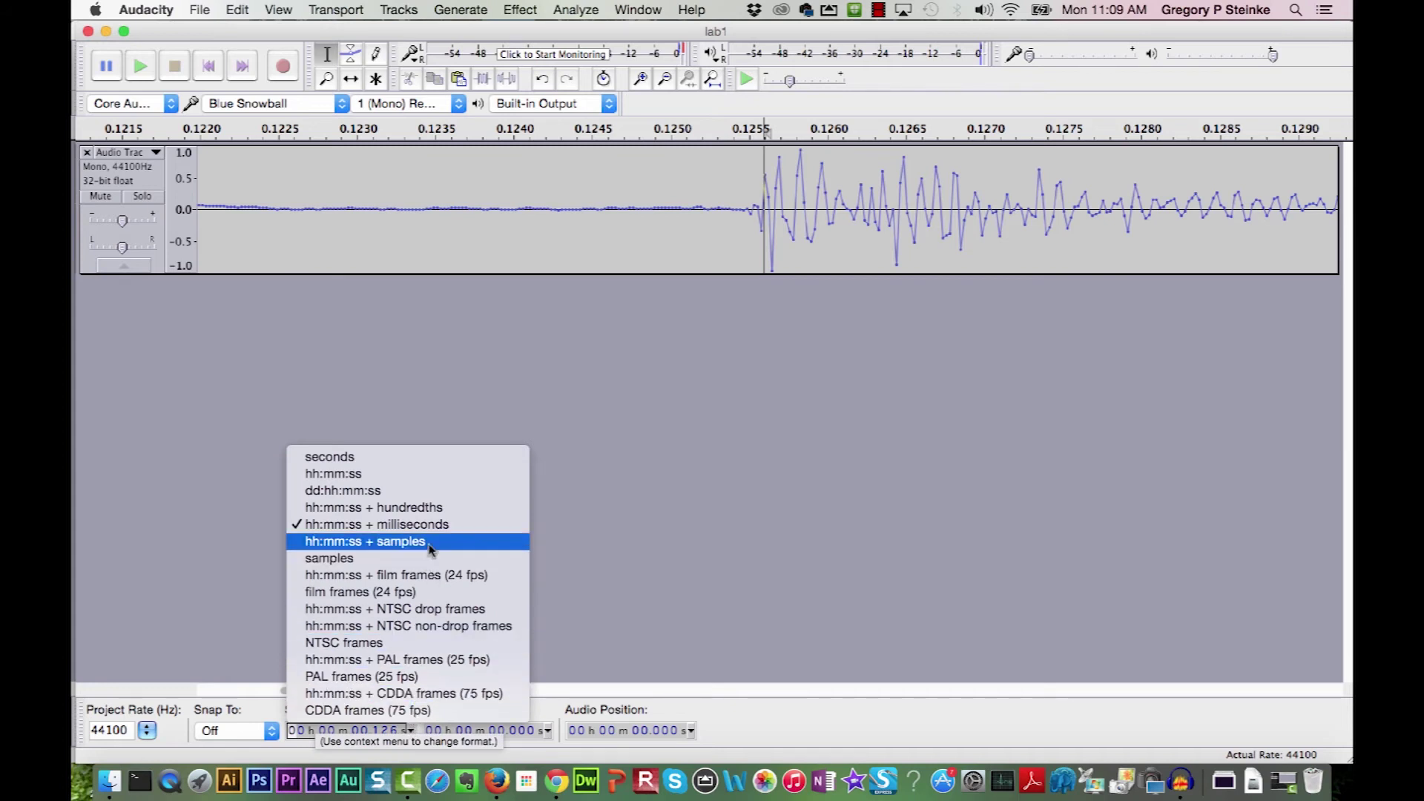
left_click(594, 560)
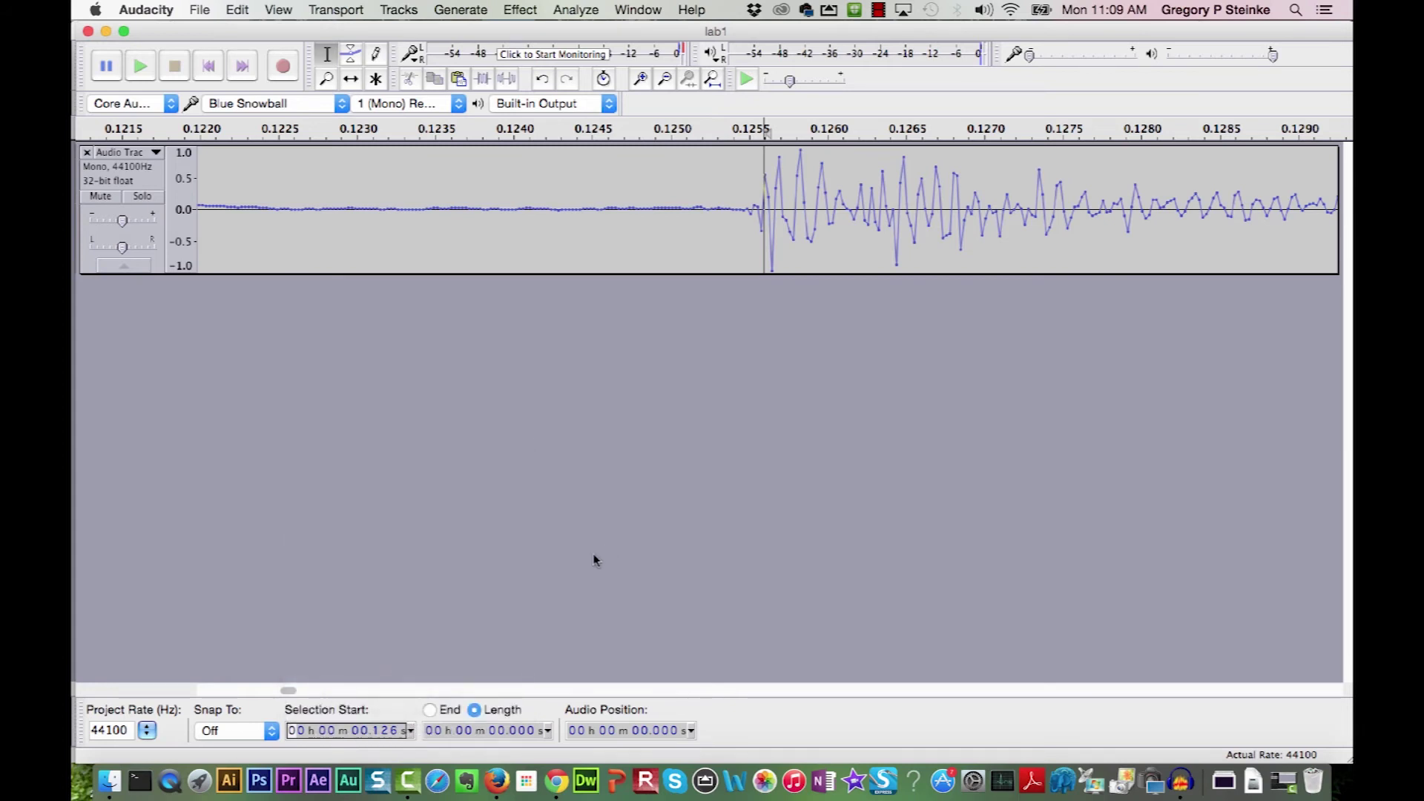
left_click(385, 729)
- Switch to the Google Sheets spreadsheet in Chrome and enter the formula =A2*2.54 in cell B2
left_click(558, 779)
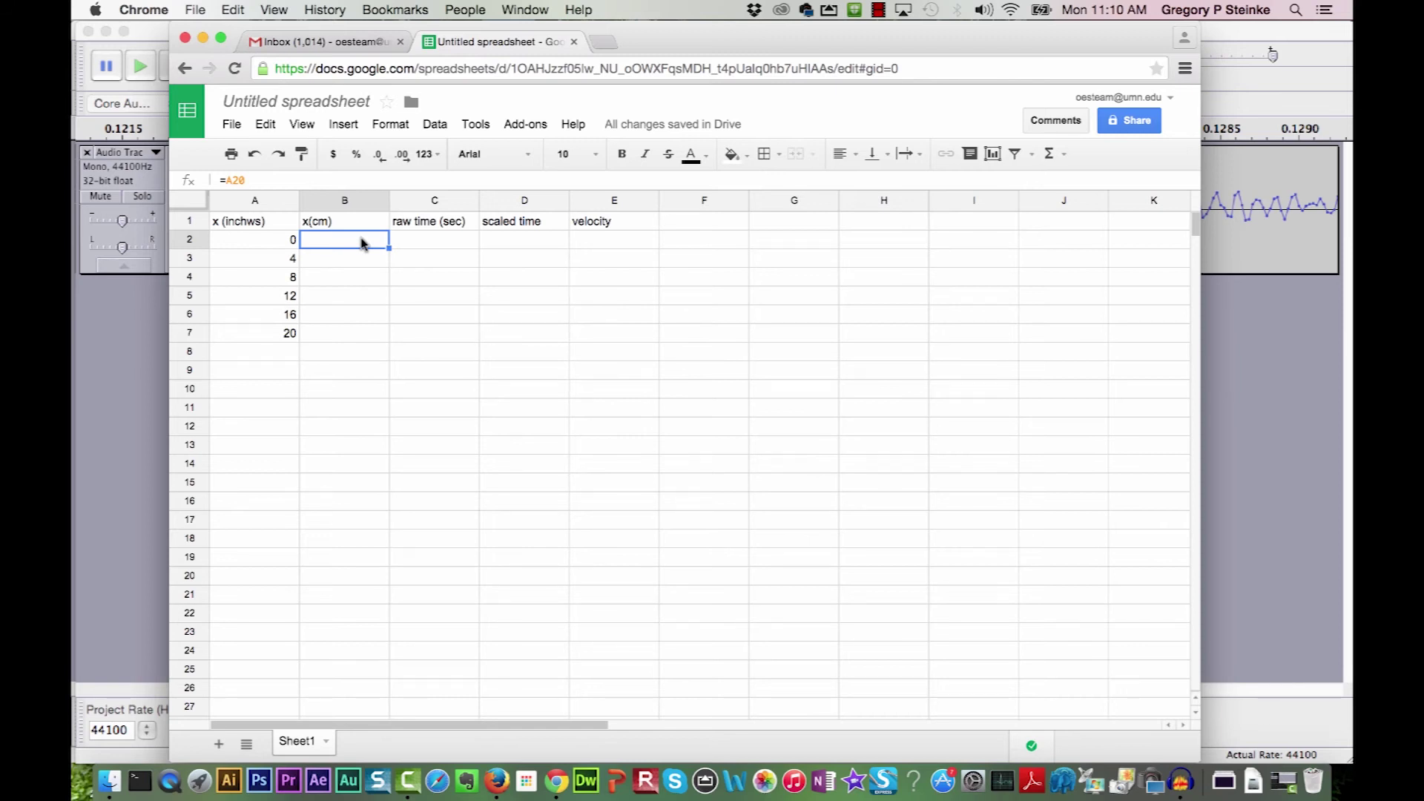
type("=")
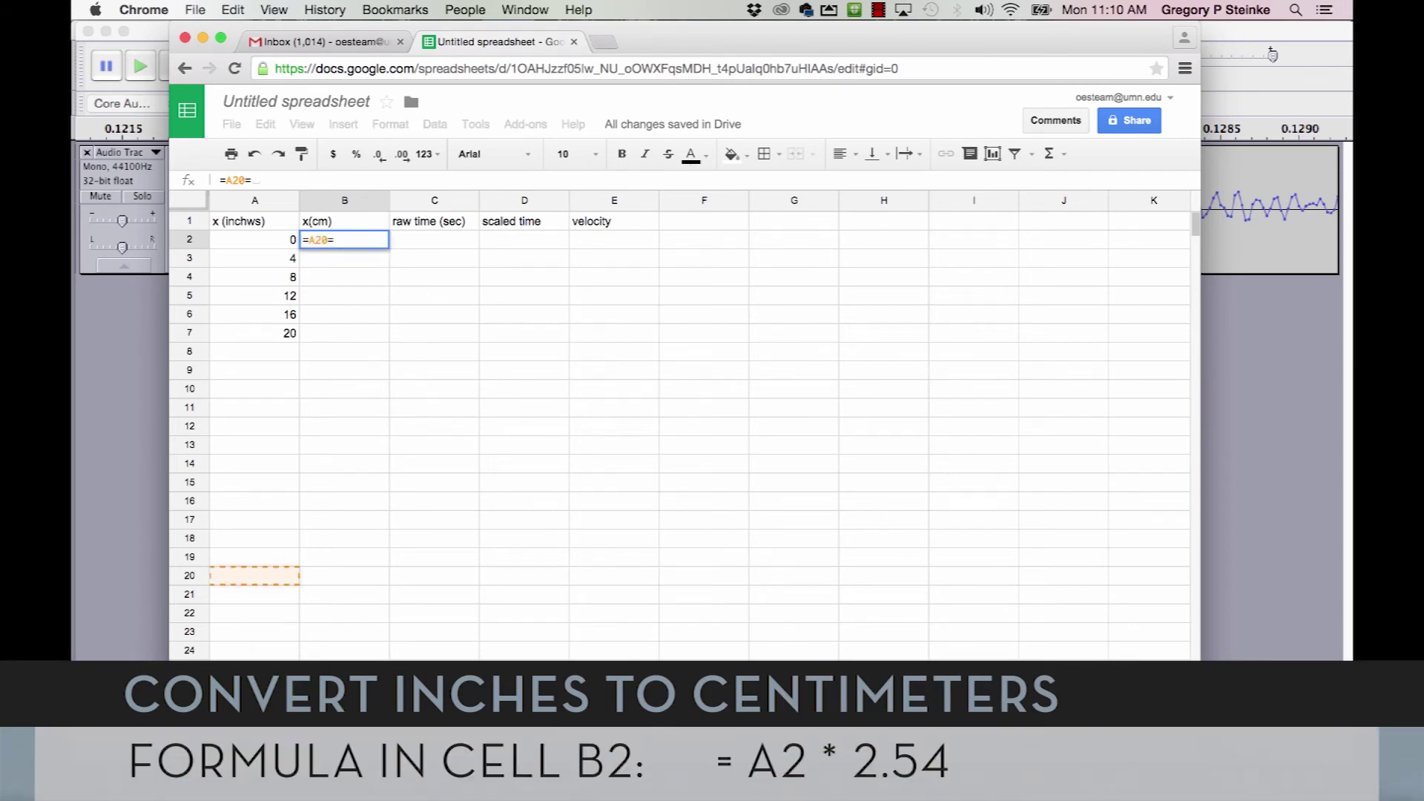
key("BackSpace")
key("BackSpace")
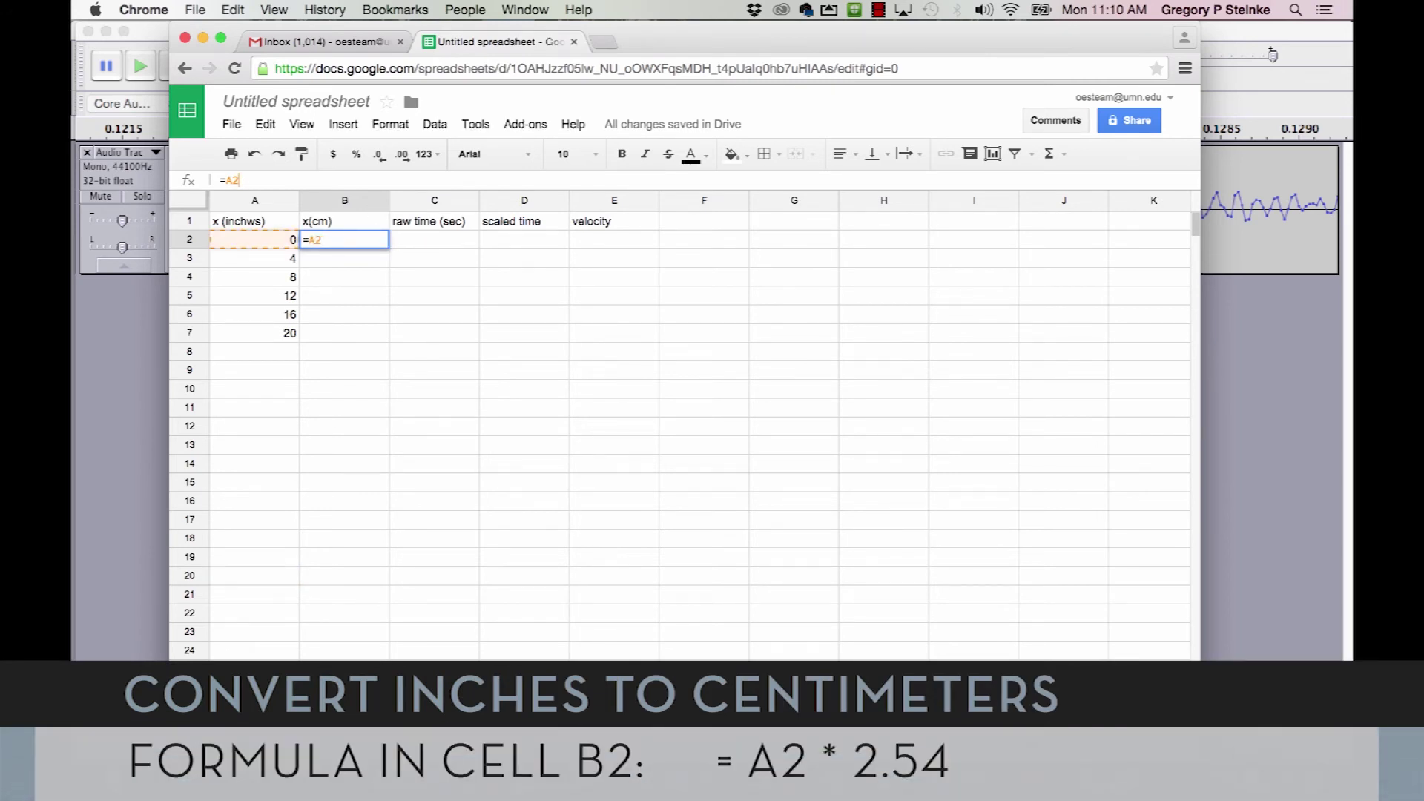
key("BackSpace")
key("BackSpace")
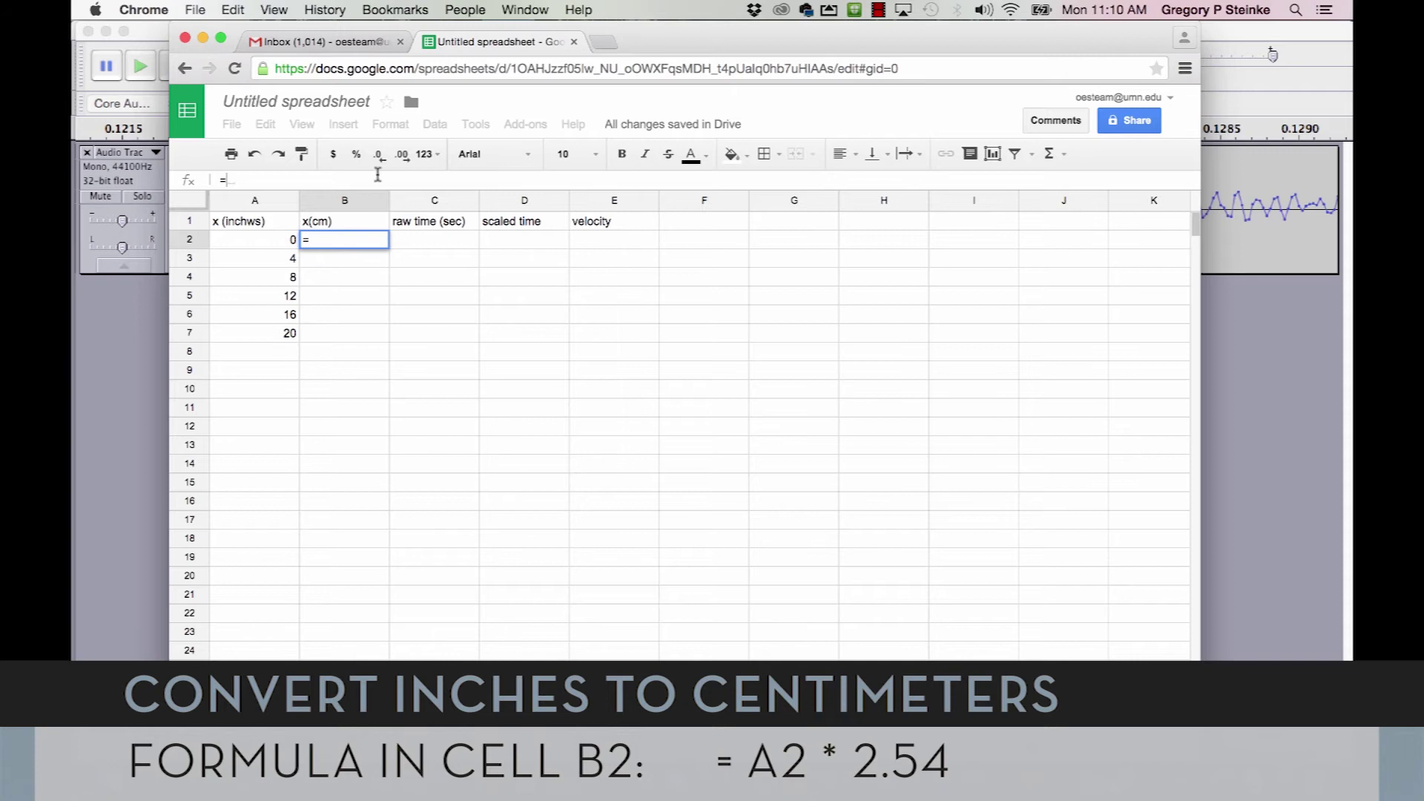
left_click(270, 242)
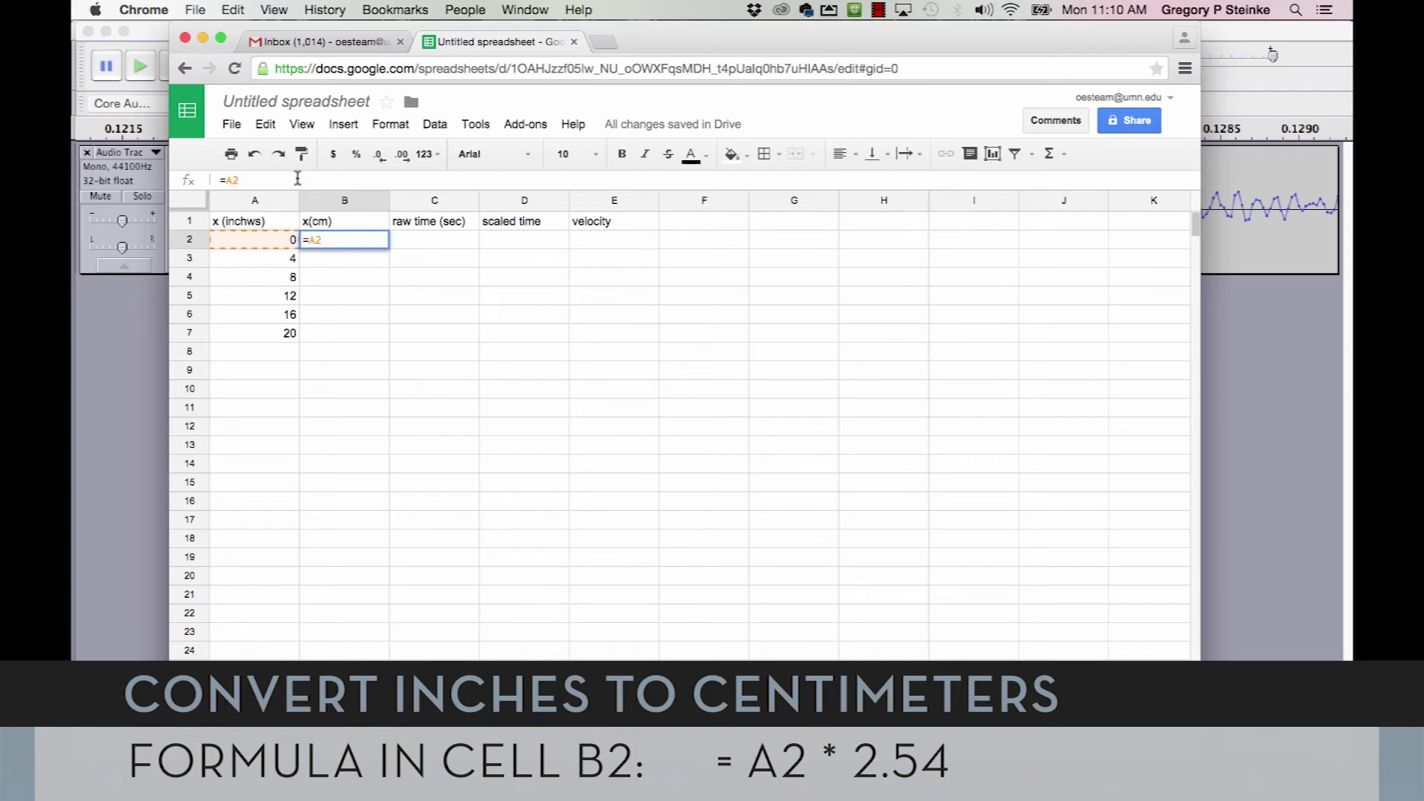
type("*2.54")
key("Return")
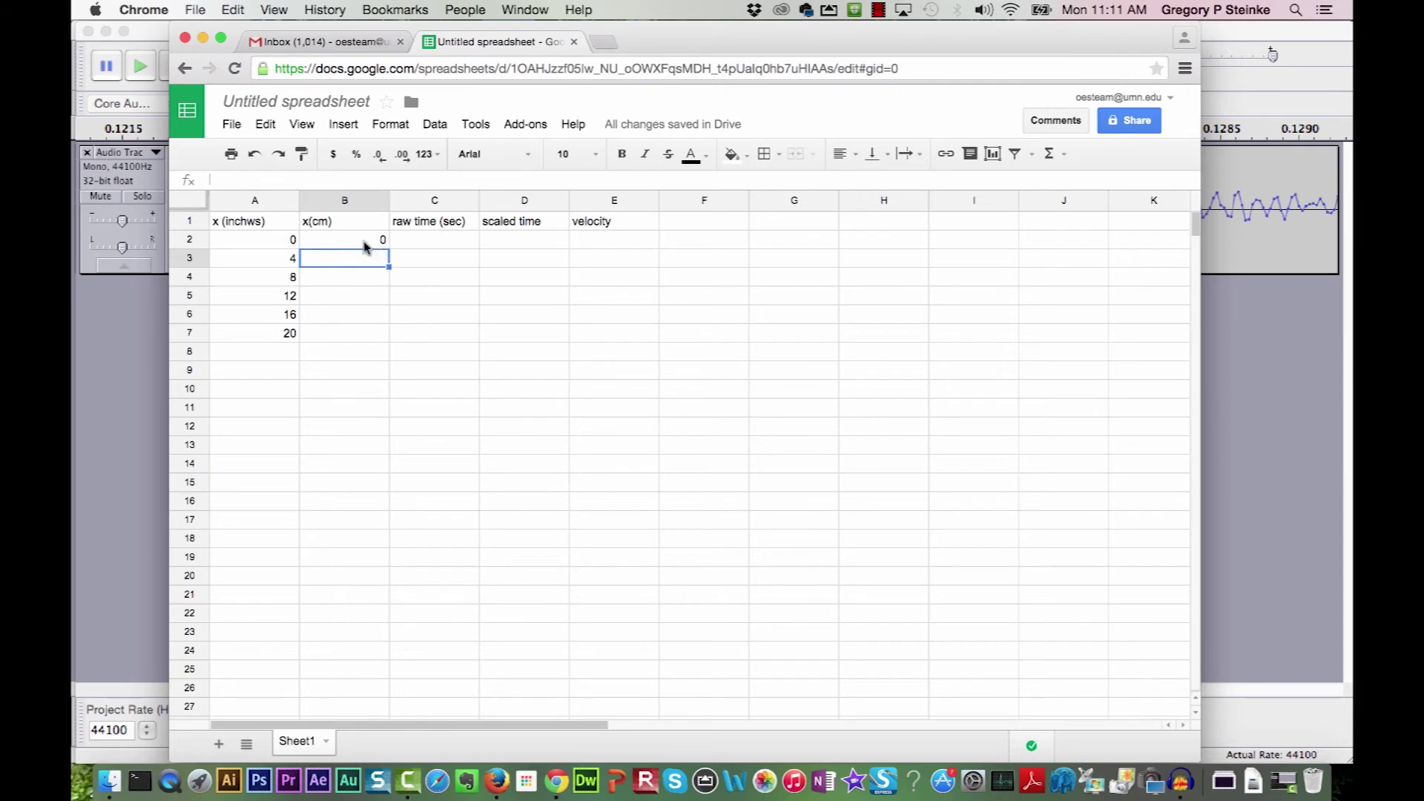
- Fill the centimetre conversion formula from B2 down through cell B7
left_click(367, 246)
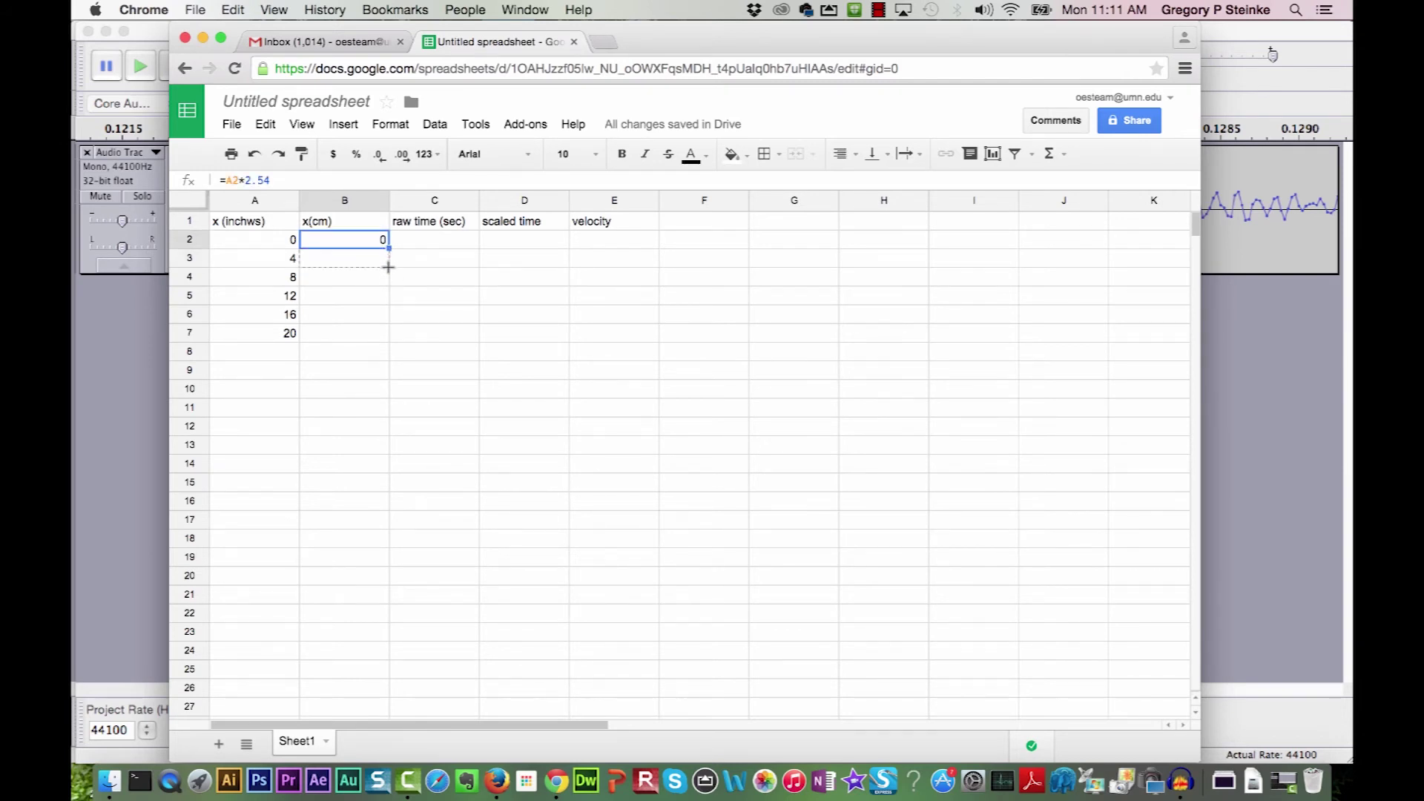
left_click_drag(388, 267, 390, 257)
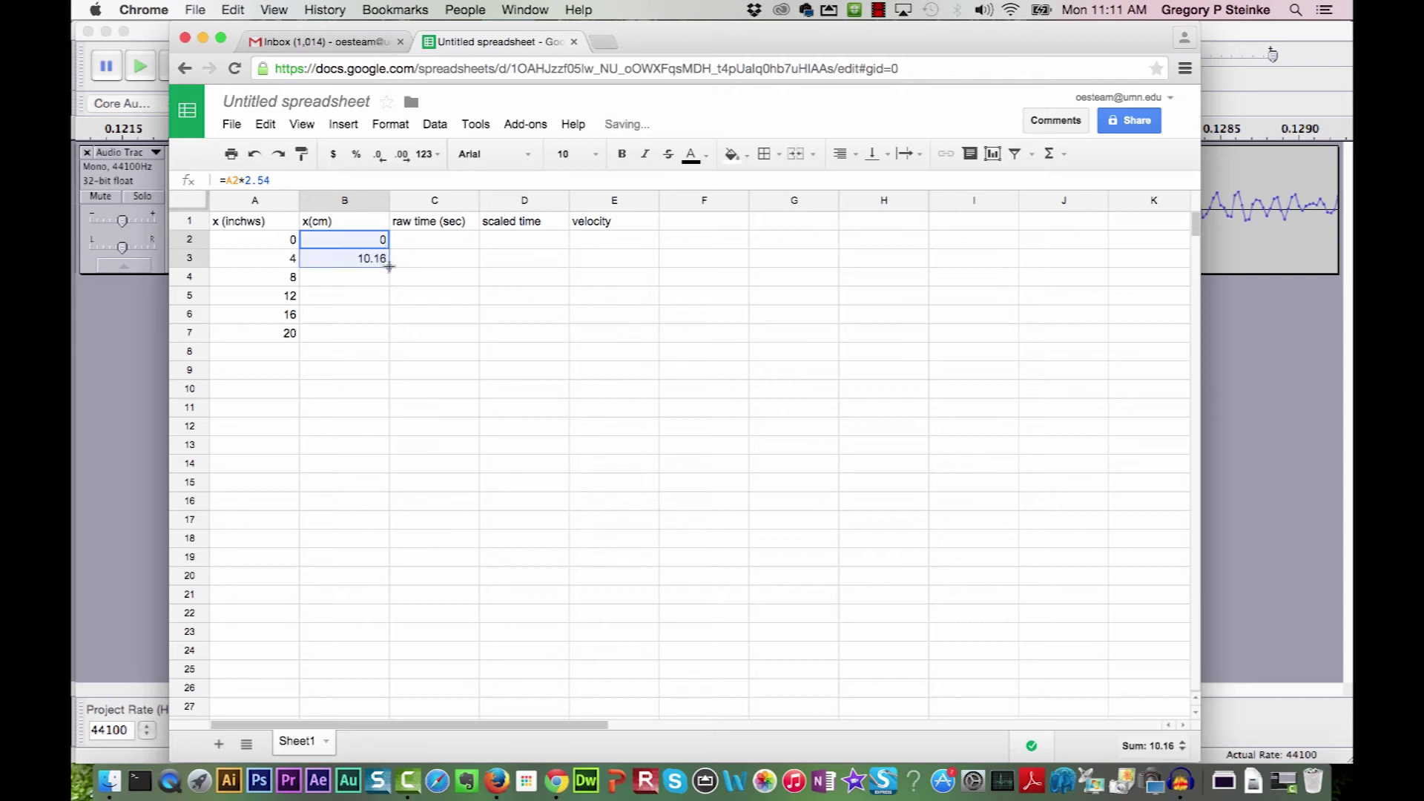
left_click_drag(388, 292, 393, 342)
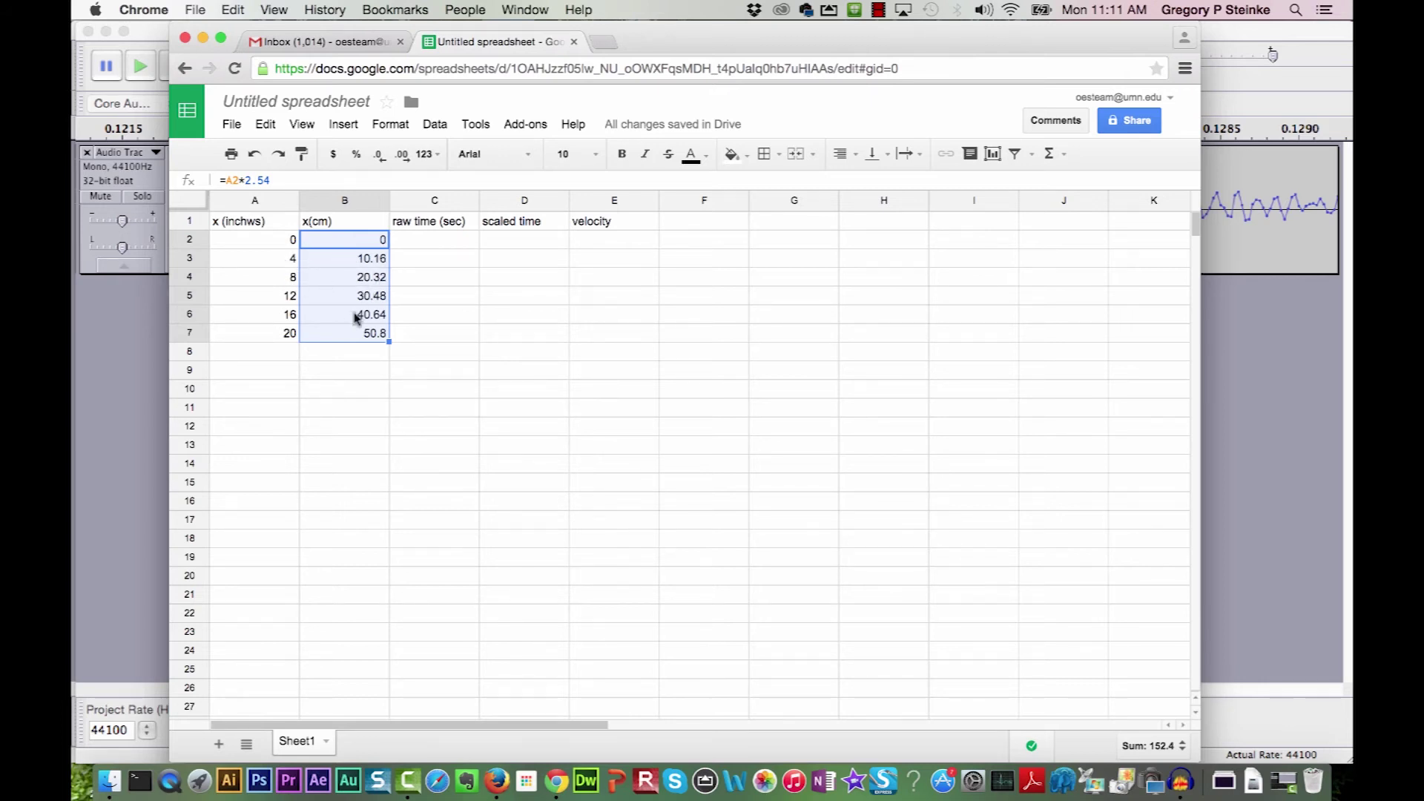
left_click(353, 377)
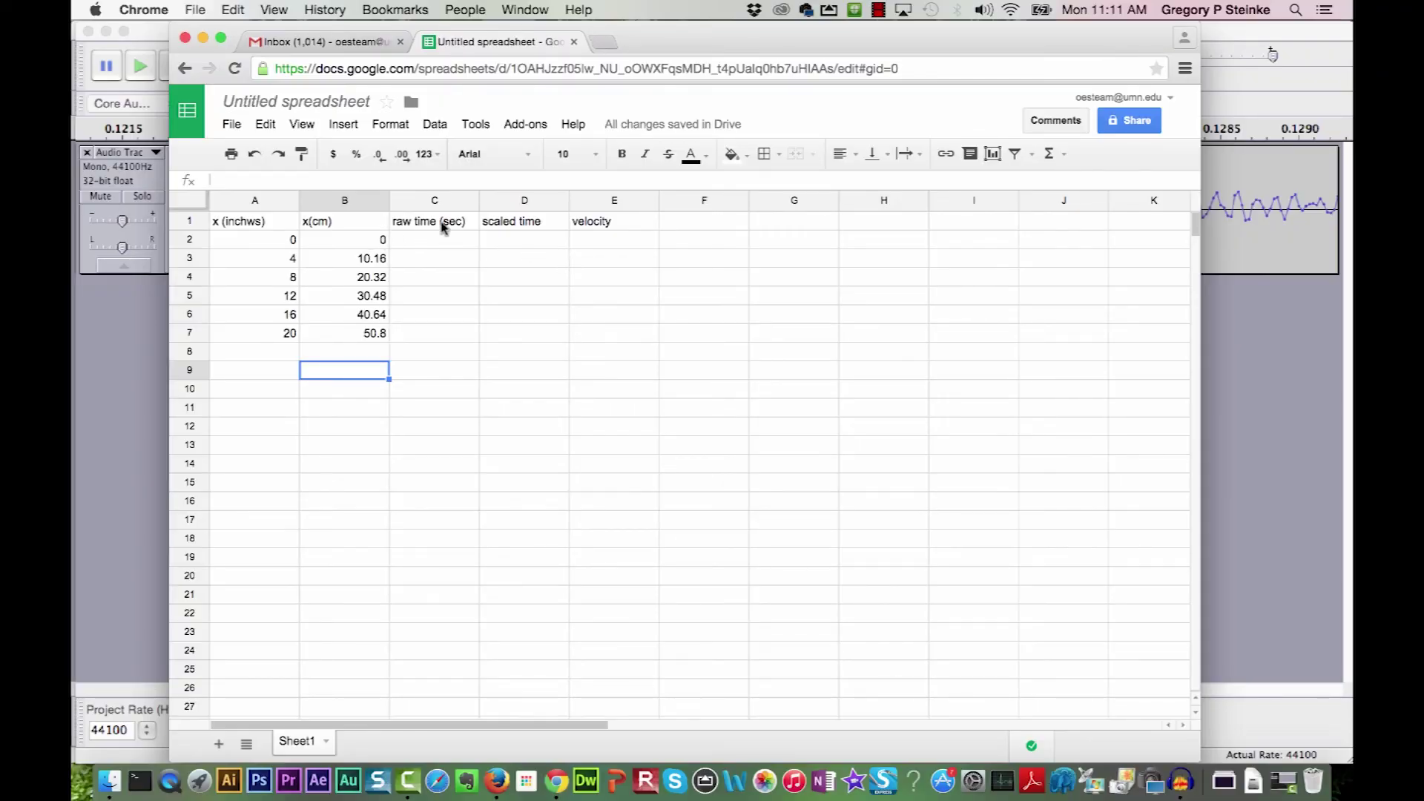
- Check the spike's start time in Audacity and enter .126 as the first raw time, in cell C2 of the spreadsheet
left_click(116, 364)
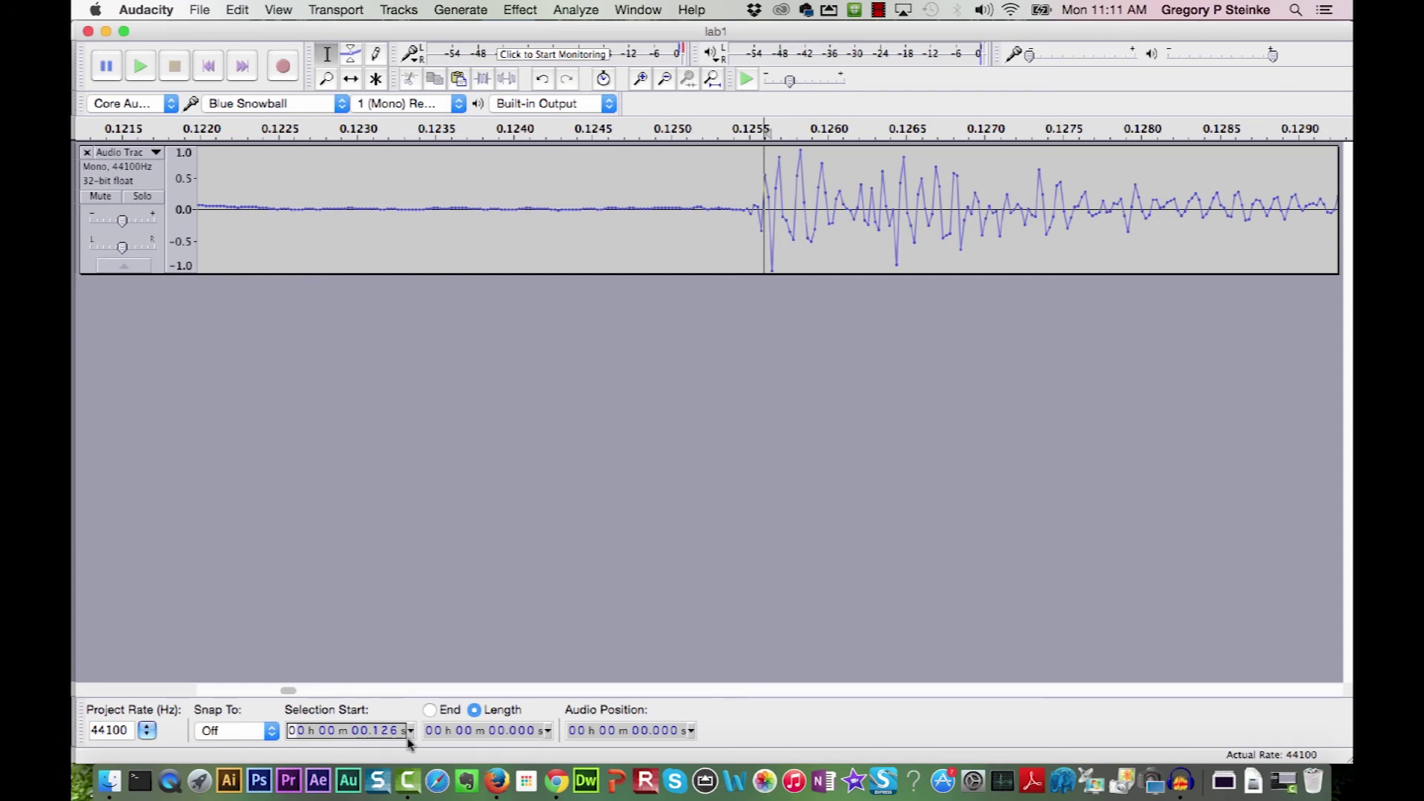
left_click(556, 780)
type(".")
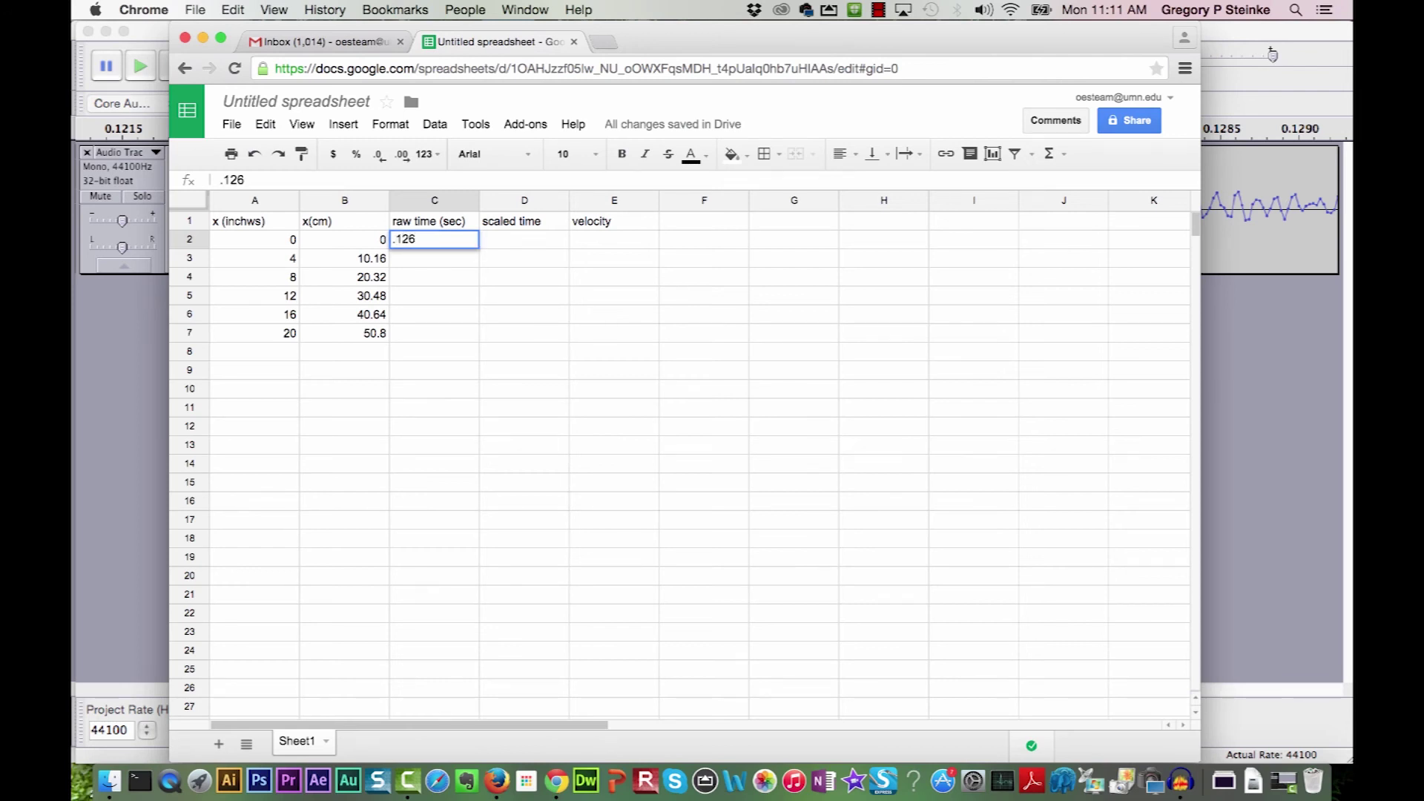
type("126")
key("Return")
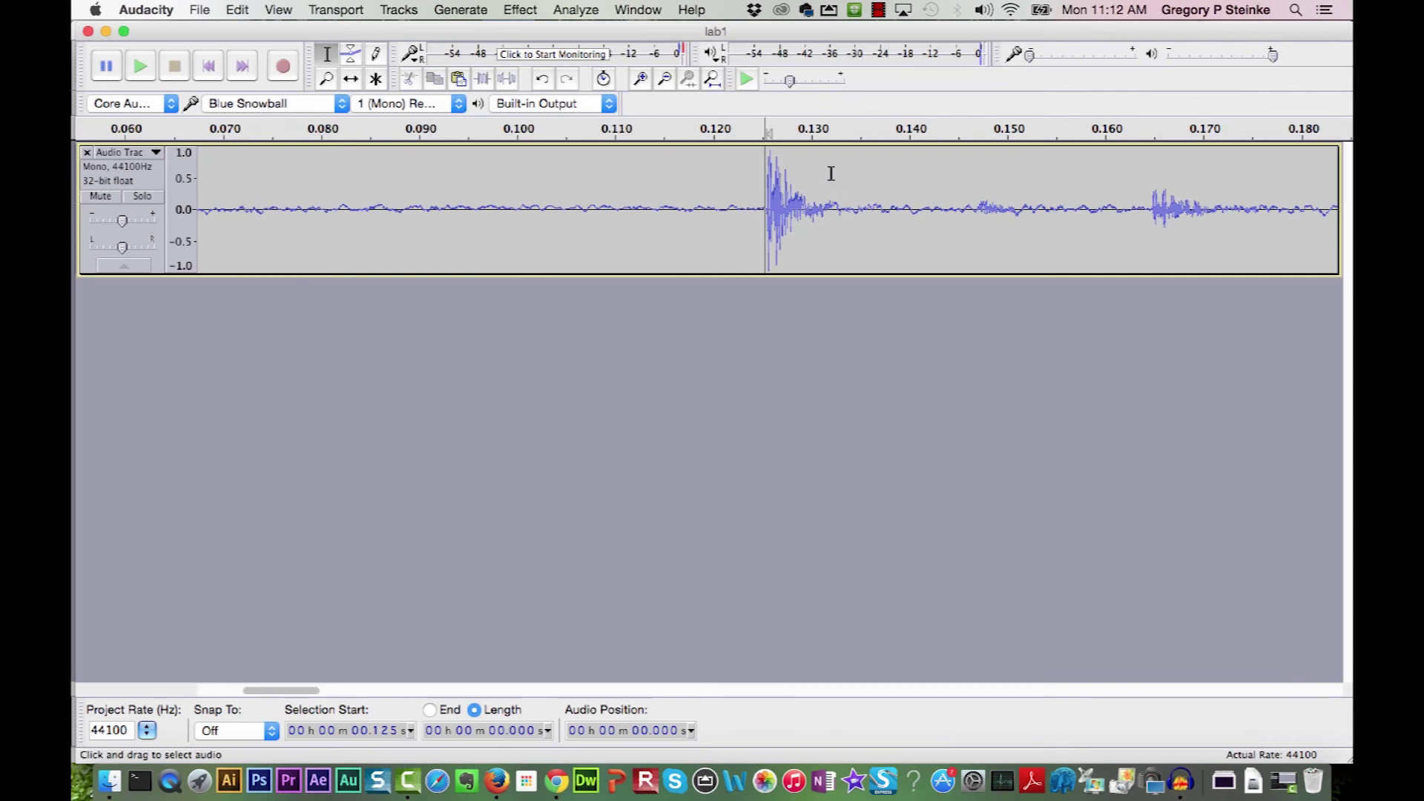
- Listen with Play-at-Speed to the stretch after the first loud spike, and separately to the next loud spike near 0.30 s
left_click_drag(772, 216, 1168, 237)
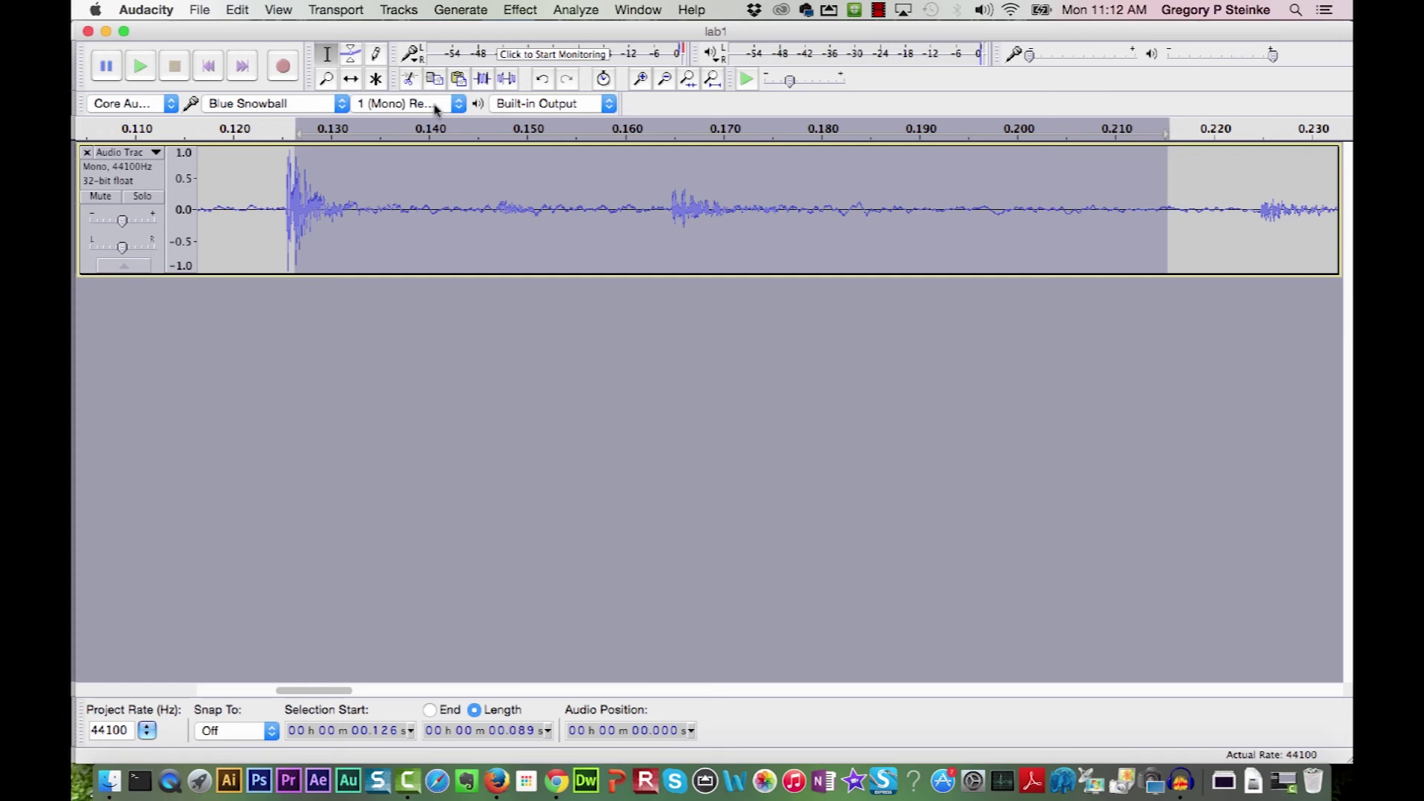
left_click(665, 80)
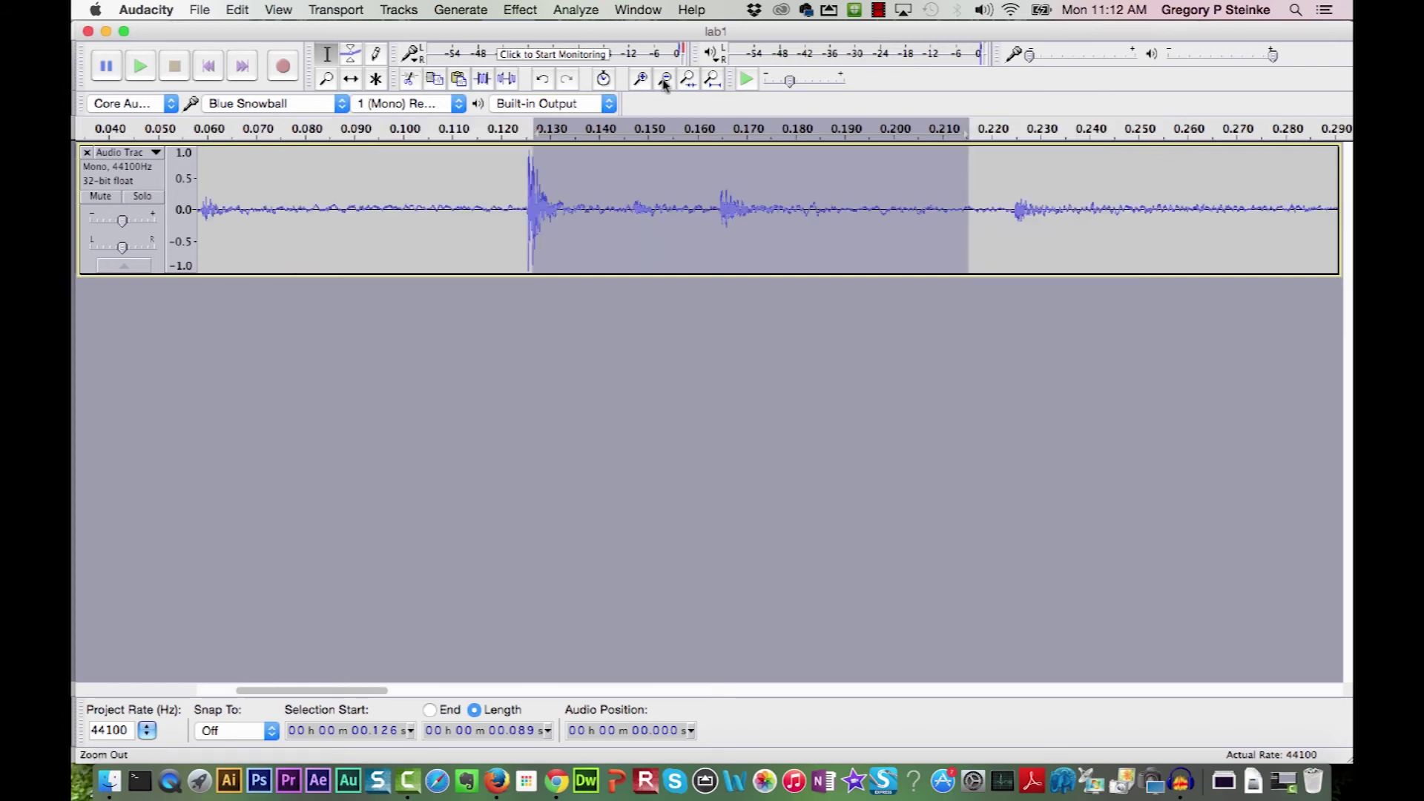
left_click(665, 80)
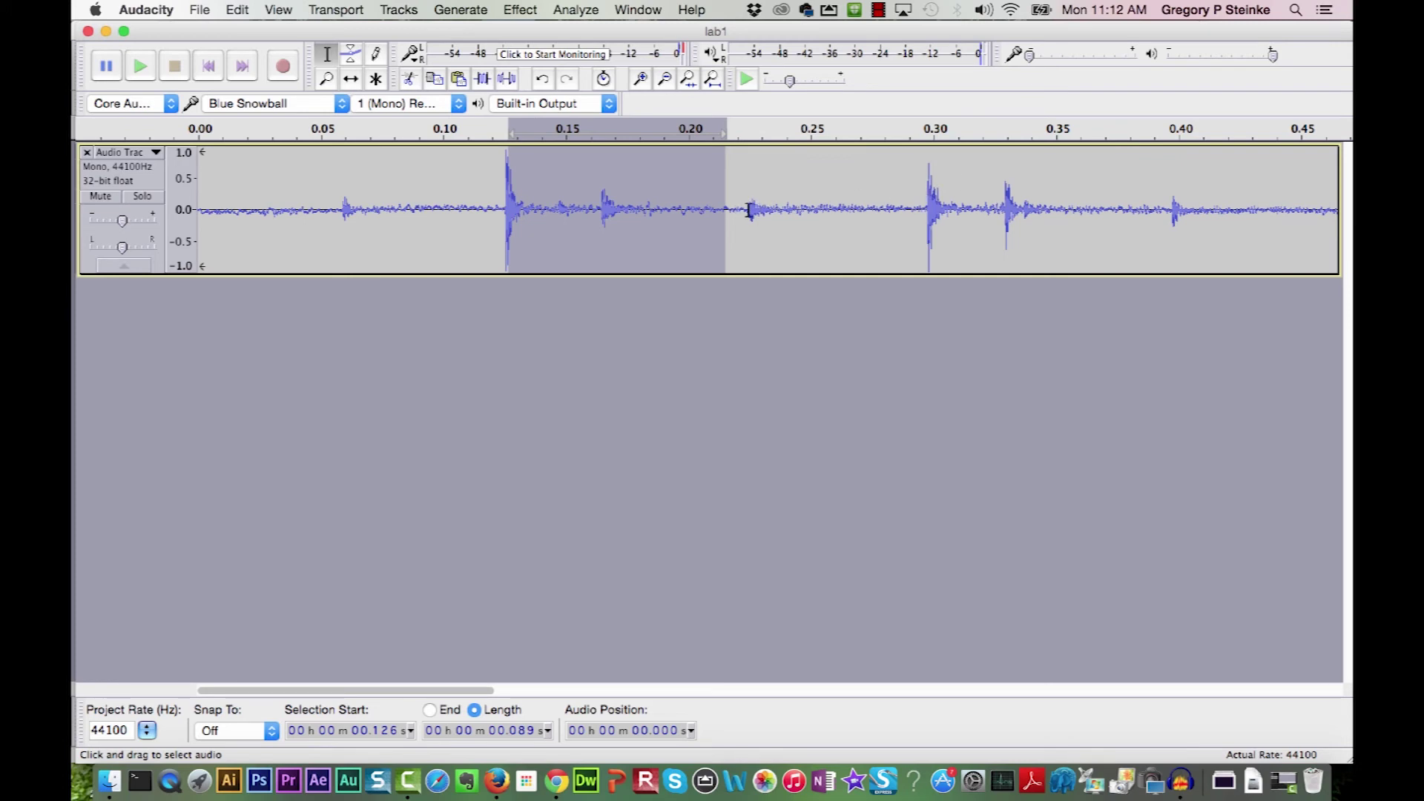
left_click(538, 205)
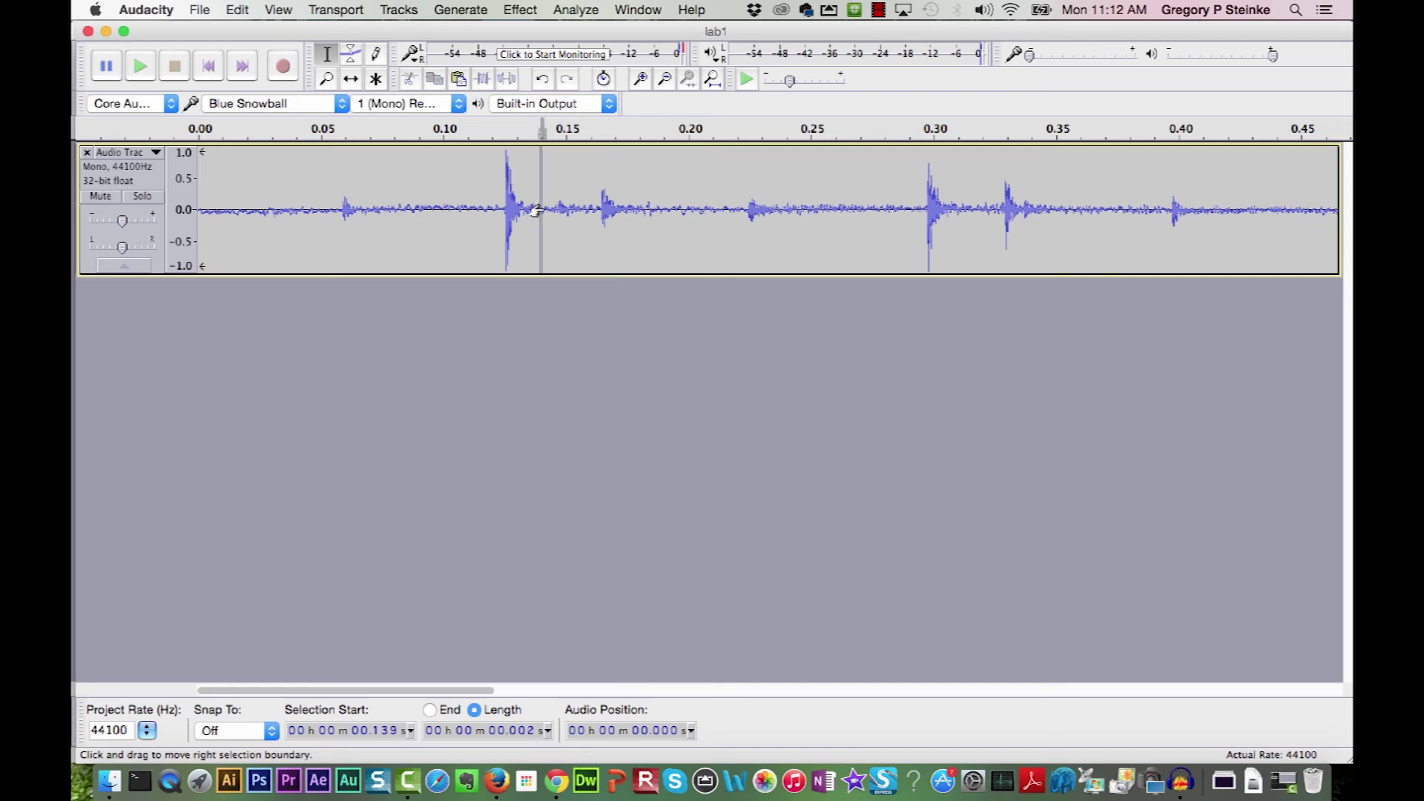
left_click_drag(540, 207, 881, 209)
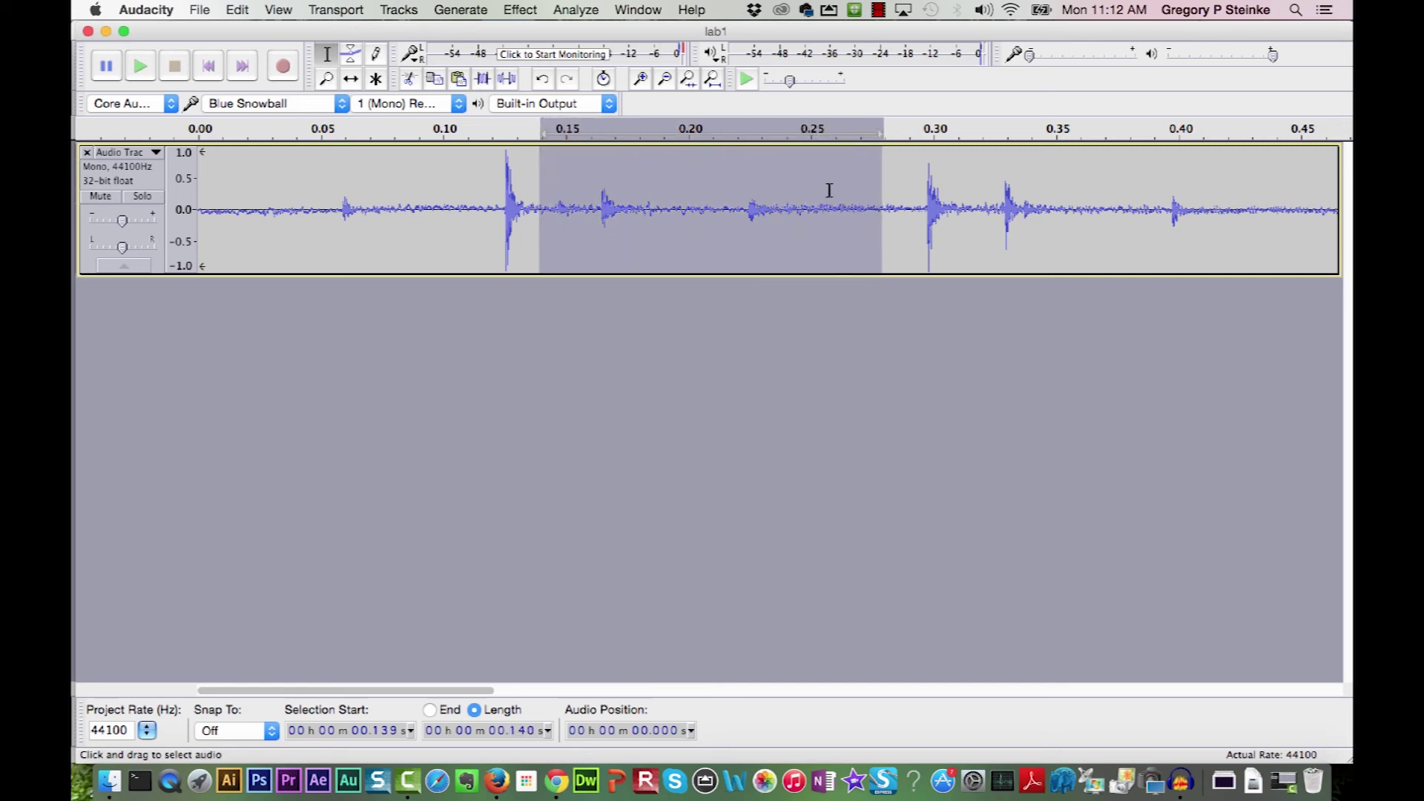
left_click(748, 80)
left_click_drag(897, 209, 974, 209)
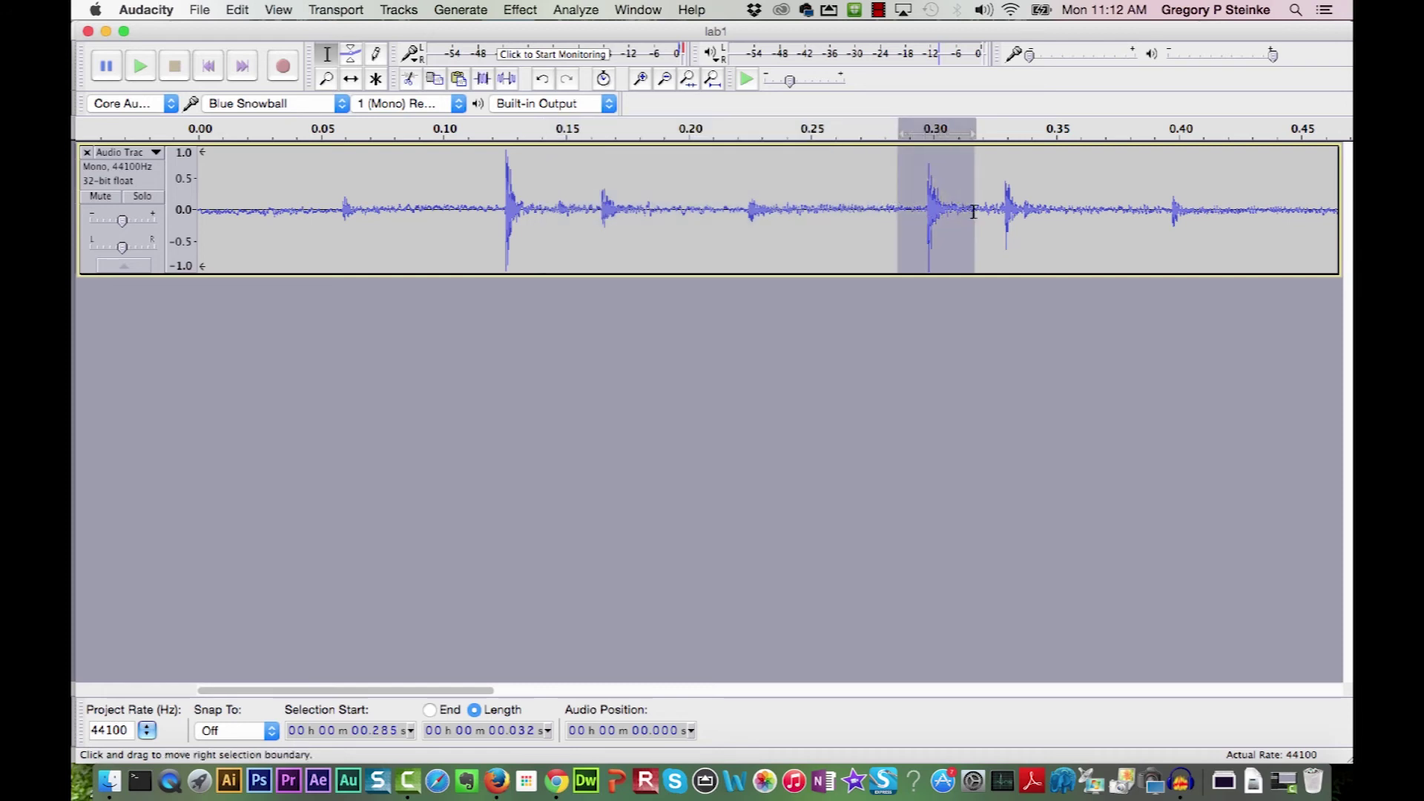
left_click(748, 78)
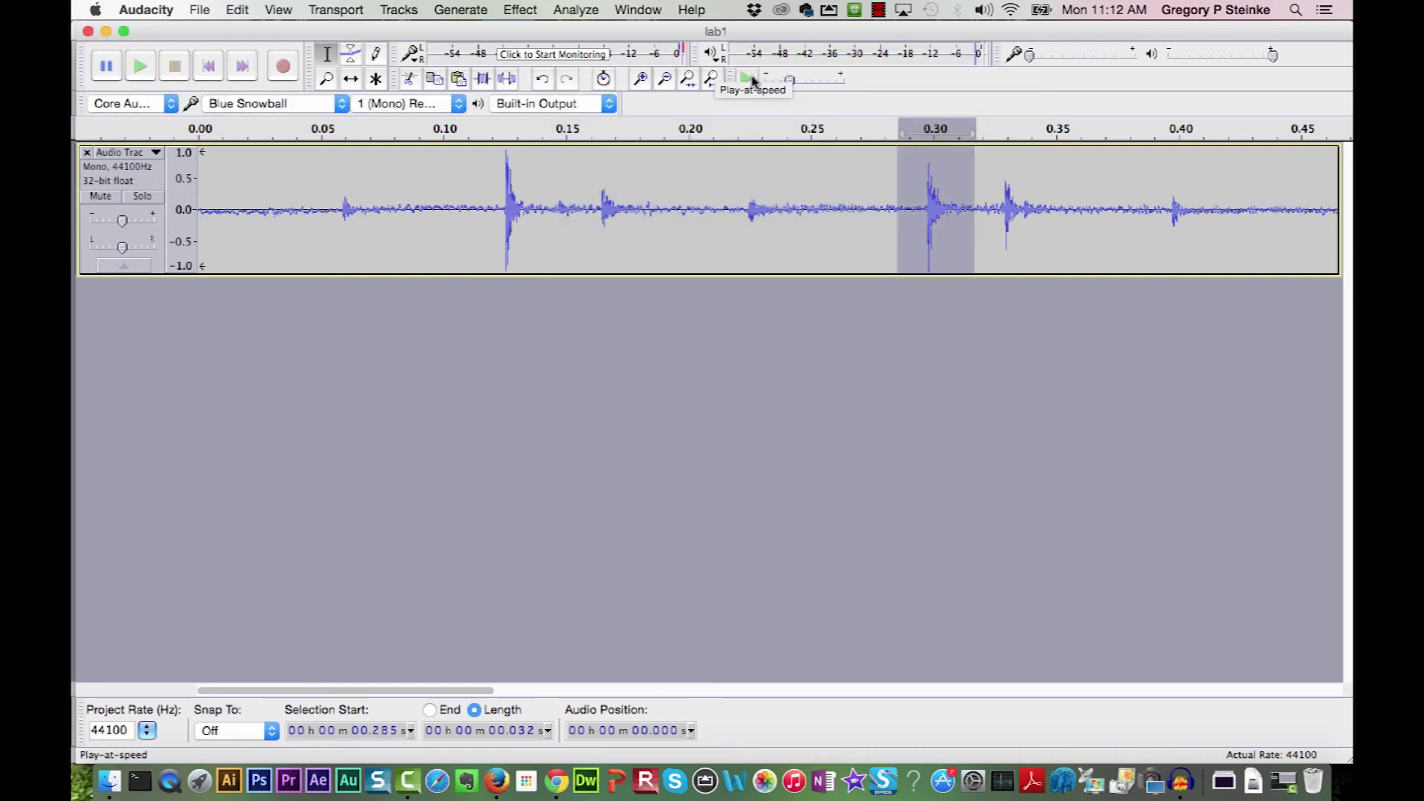
- Place the selection start precisely at the beginning of the loud spike near 0.30 s in the waveform
left_click(928, 204)
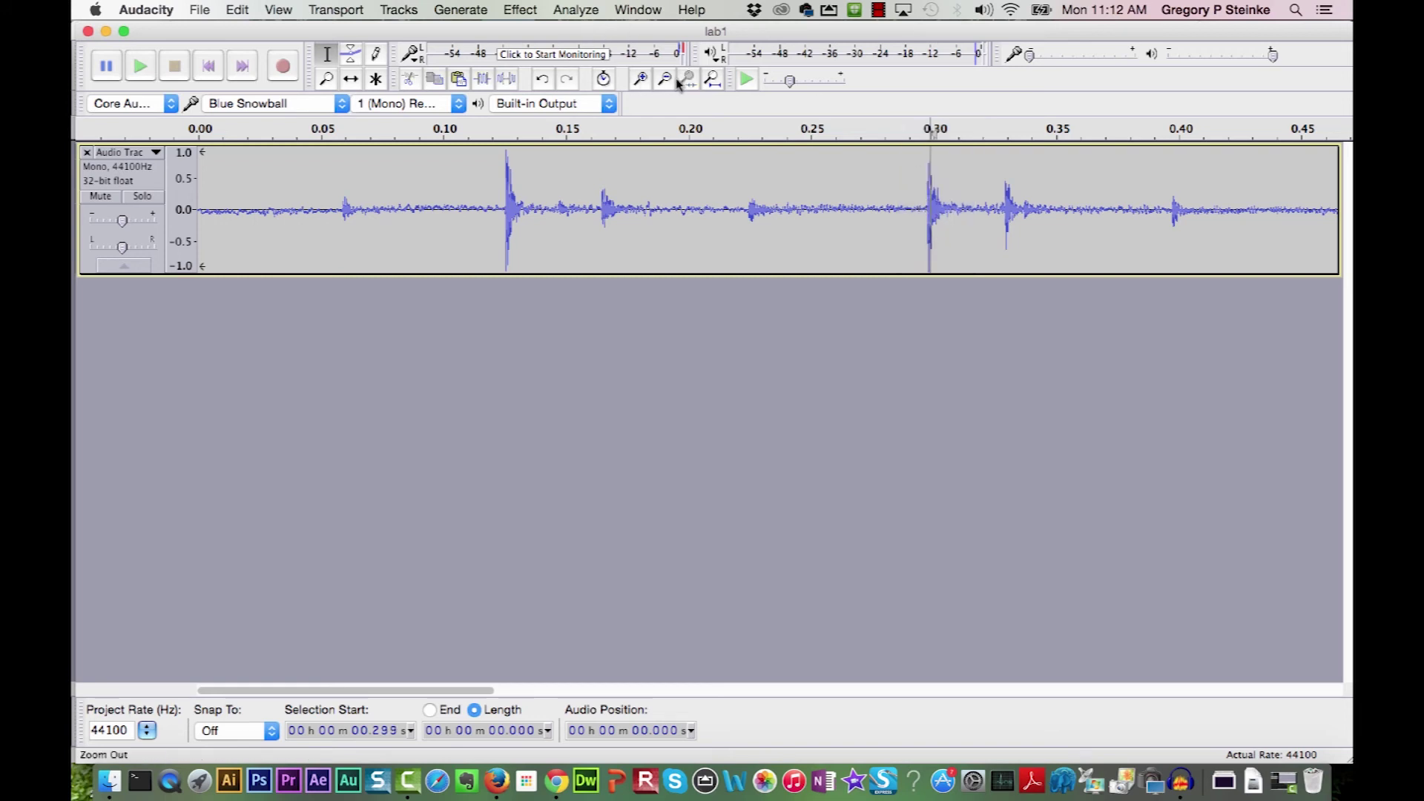
left_click(642, 79)
left_click(643, 79)
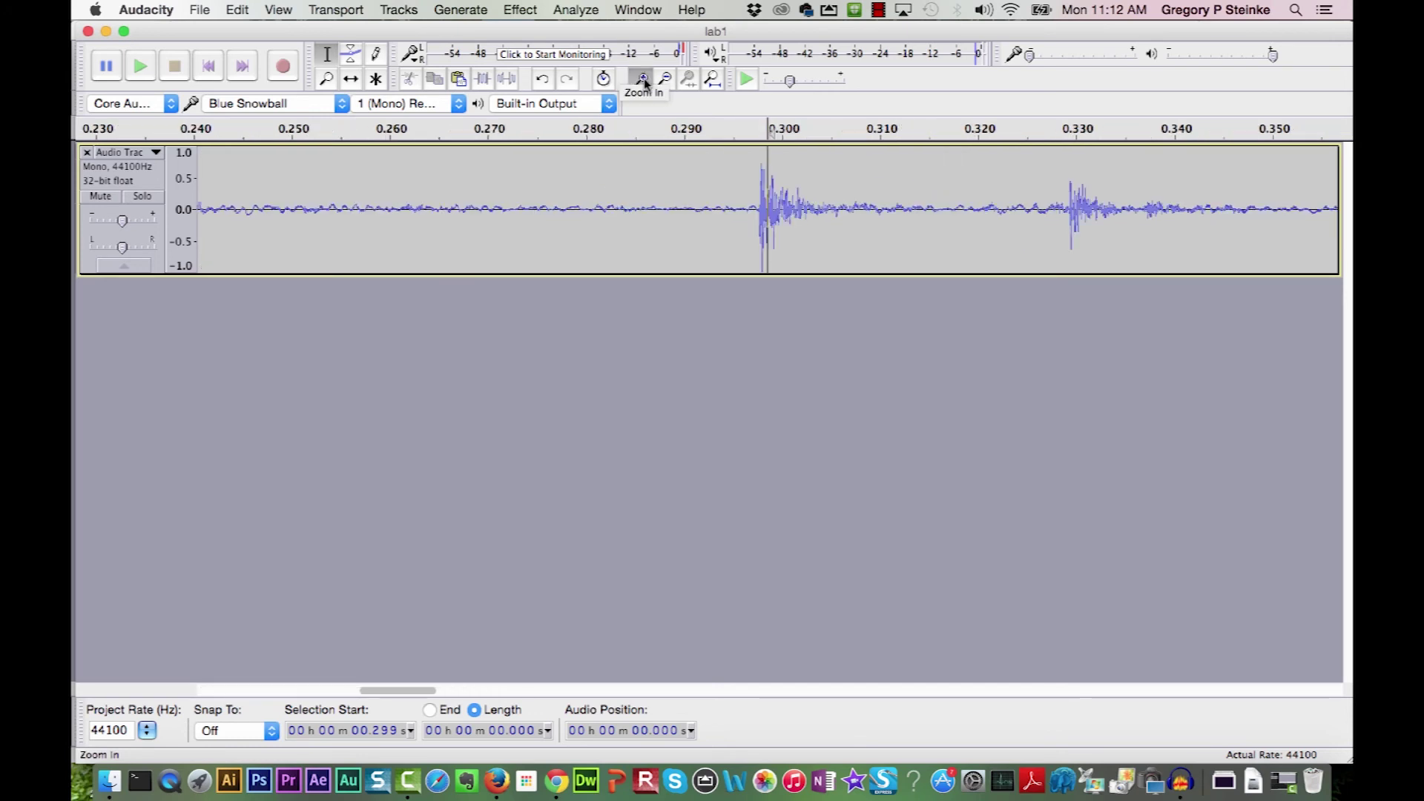
left_click(642, 79)
left_click(642, 80)
left_click(642, 79)
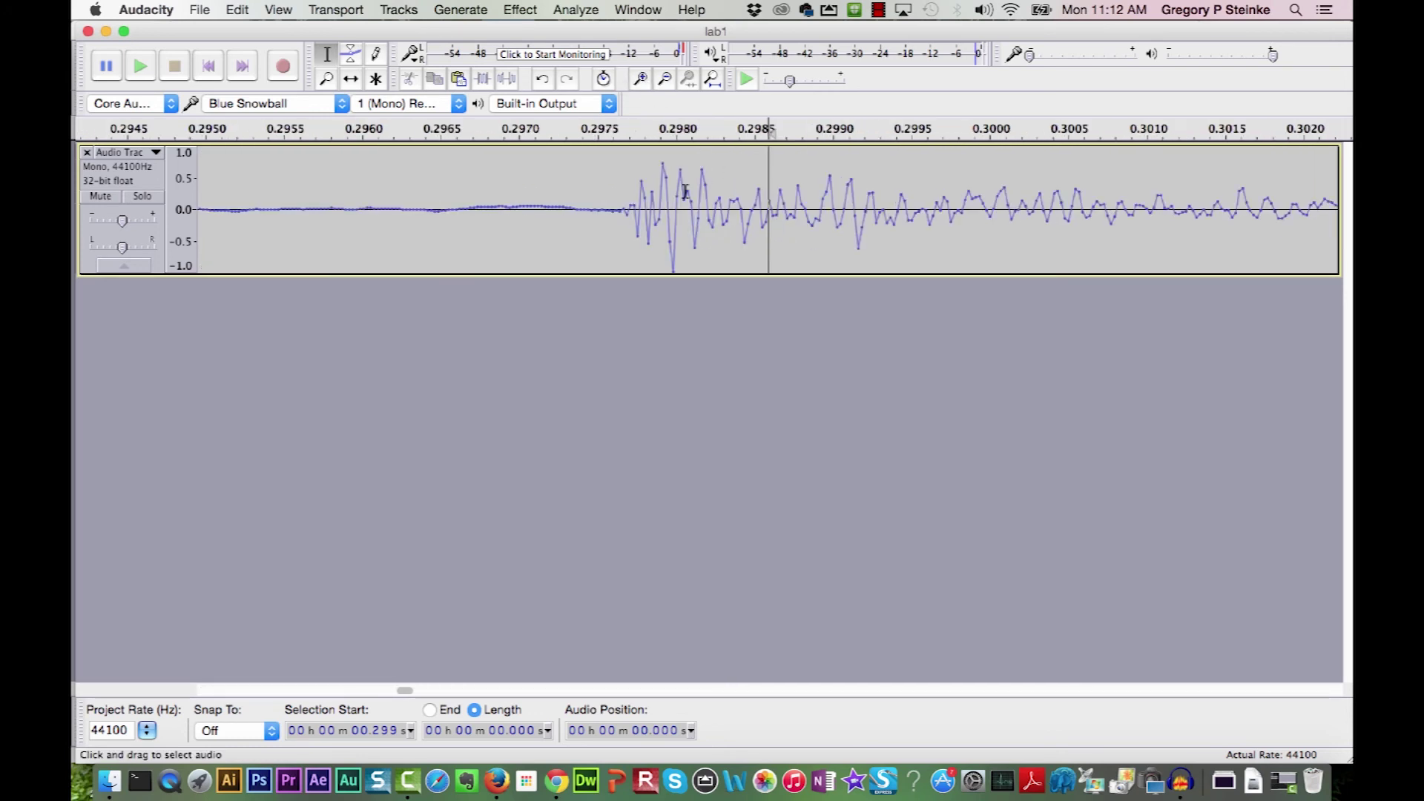
left_click(643, 205)
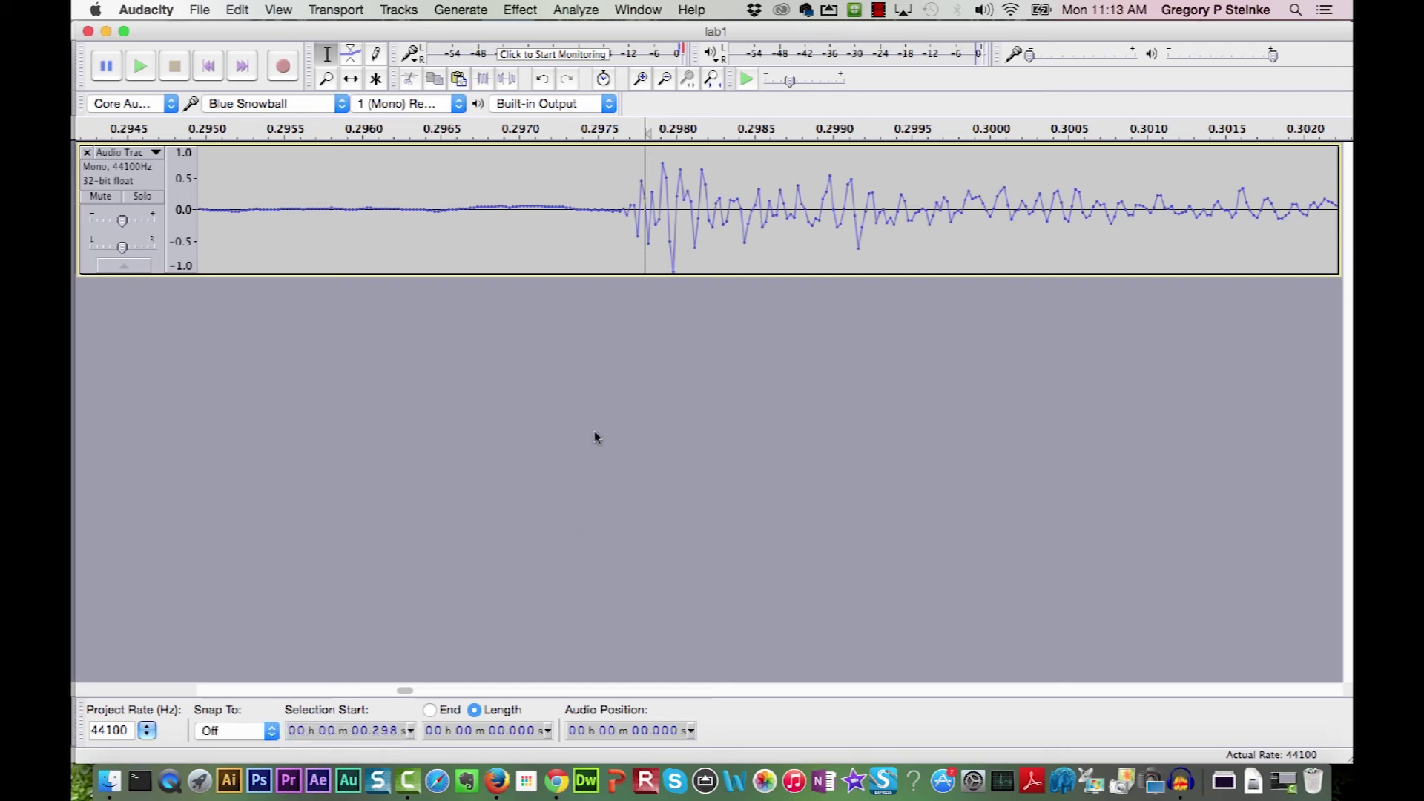
- Switch to the Google Sheets spreadsheet in Chrome and enter .298 as the second raw time, in cell C3
left_click(556, 781)
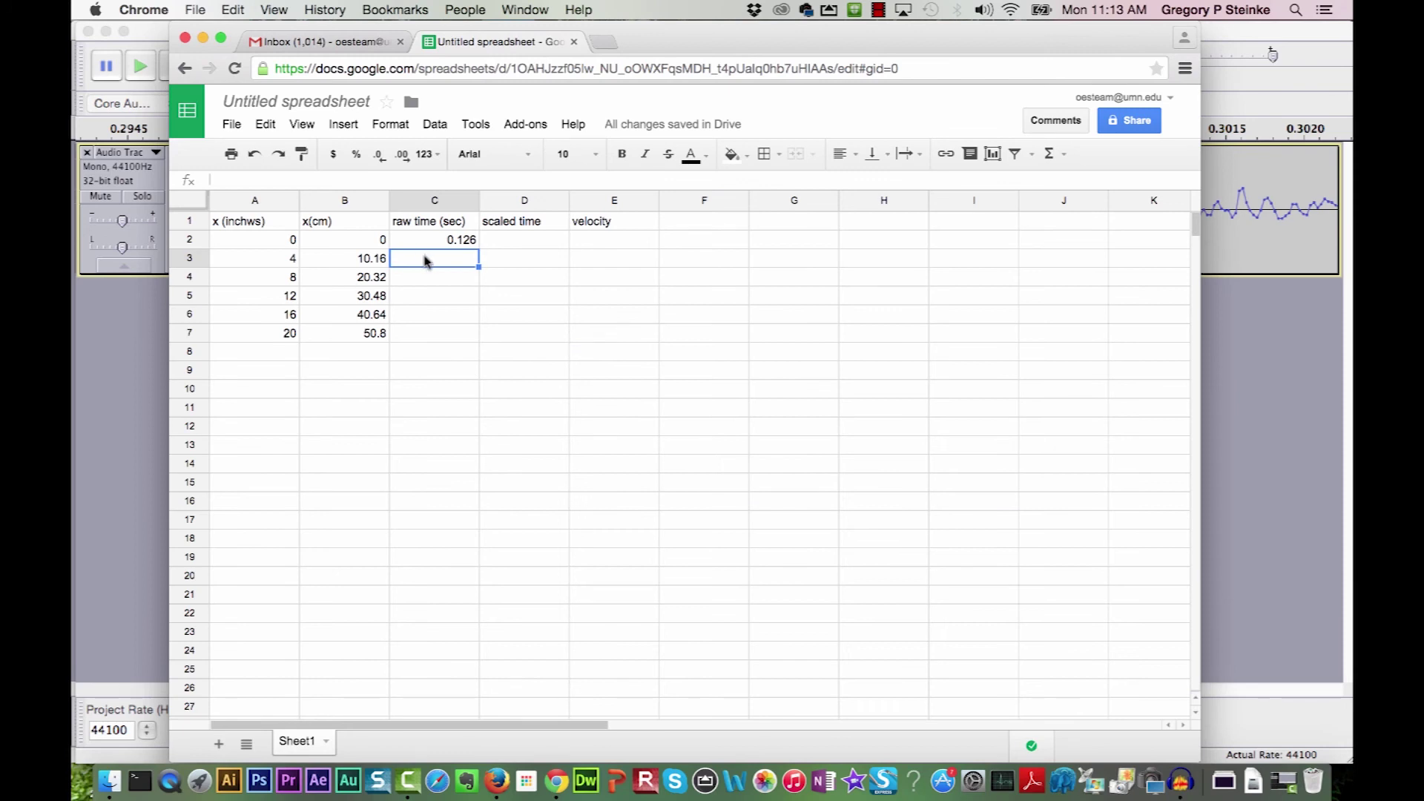
type(".298")
key("Return")
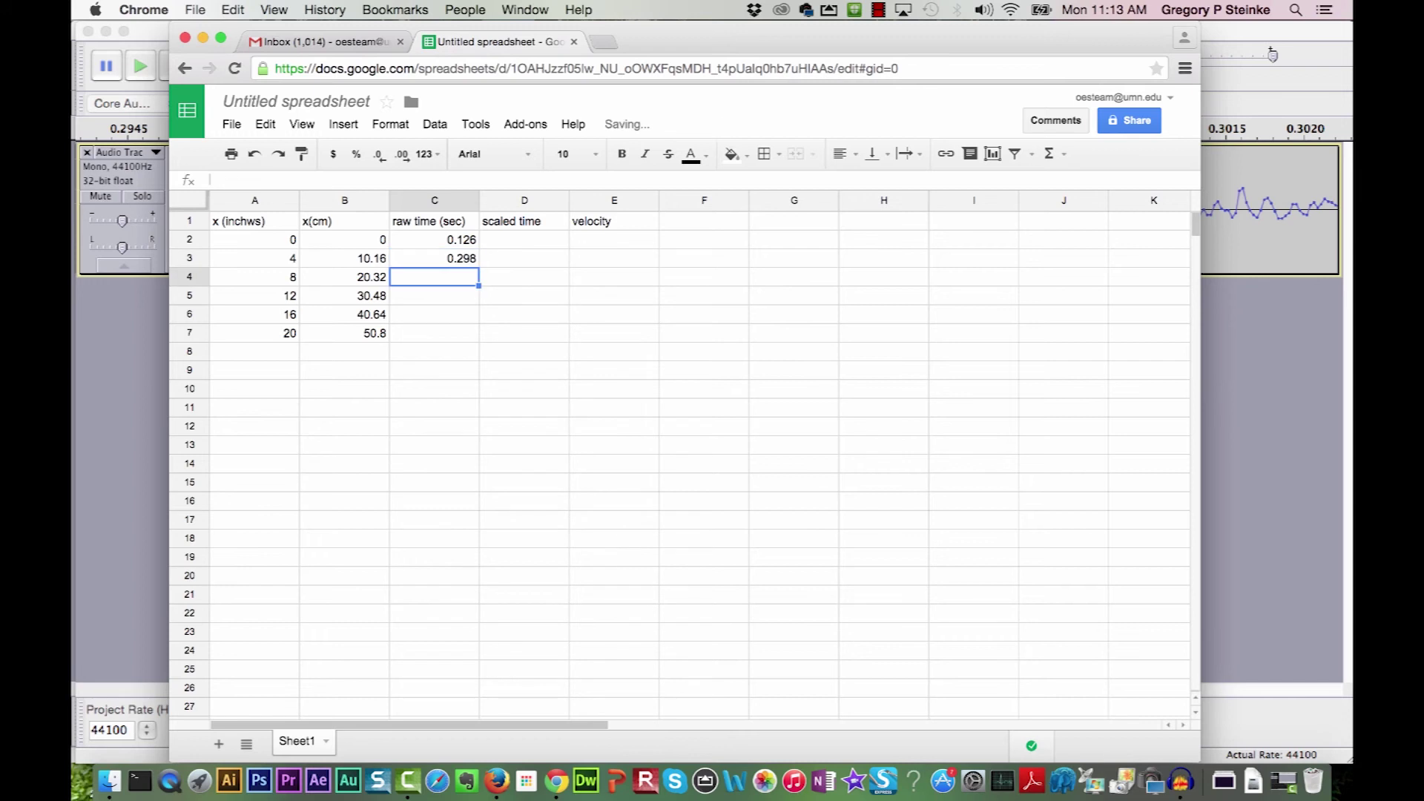
- Return to Audacity and widen the visible time range around the second spike to look for the next click
left_click(121, 414)
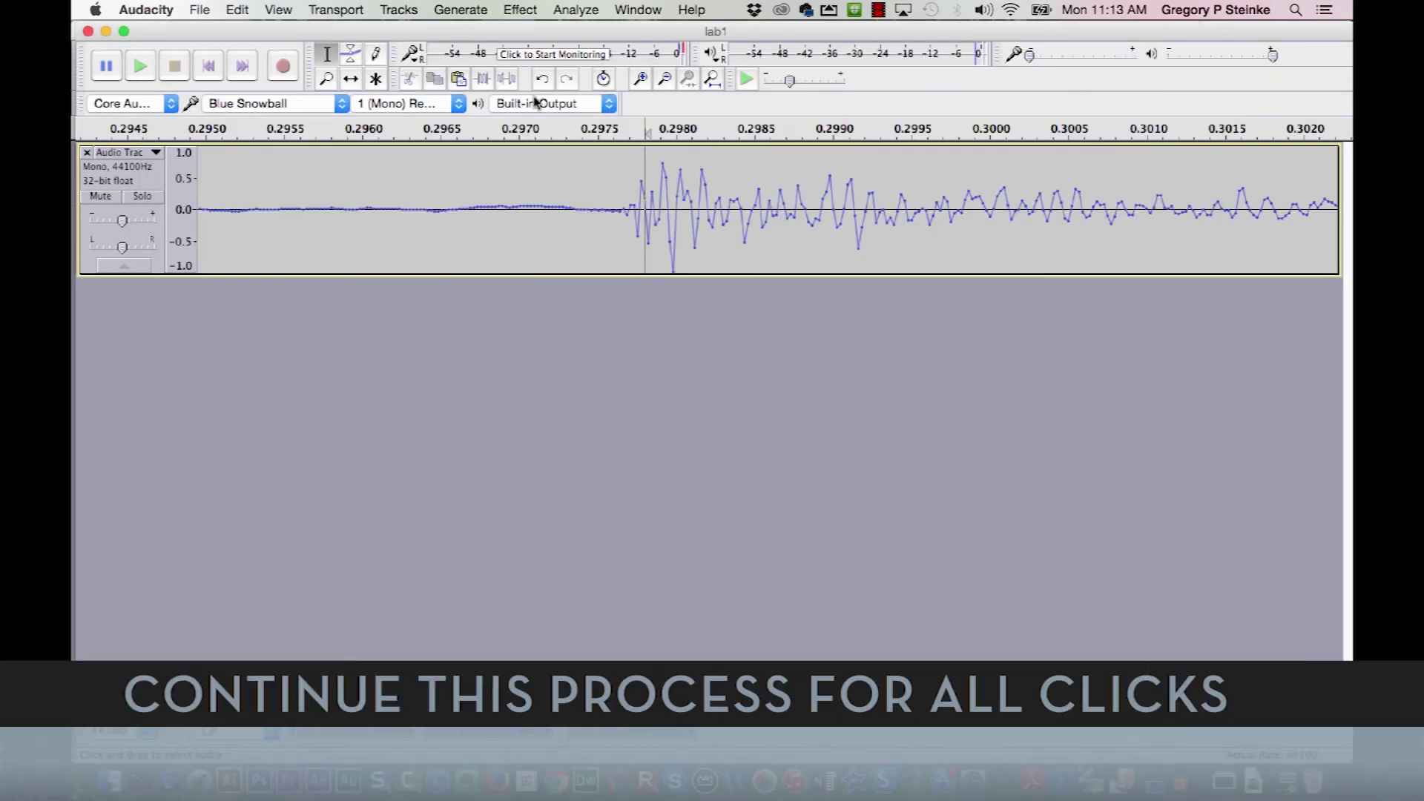
left_click(666, 79)
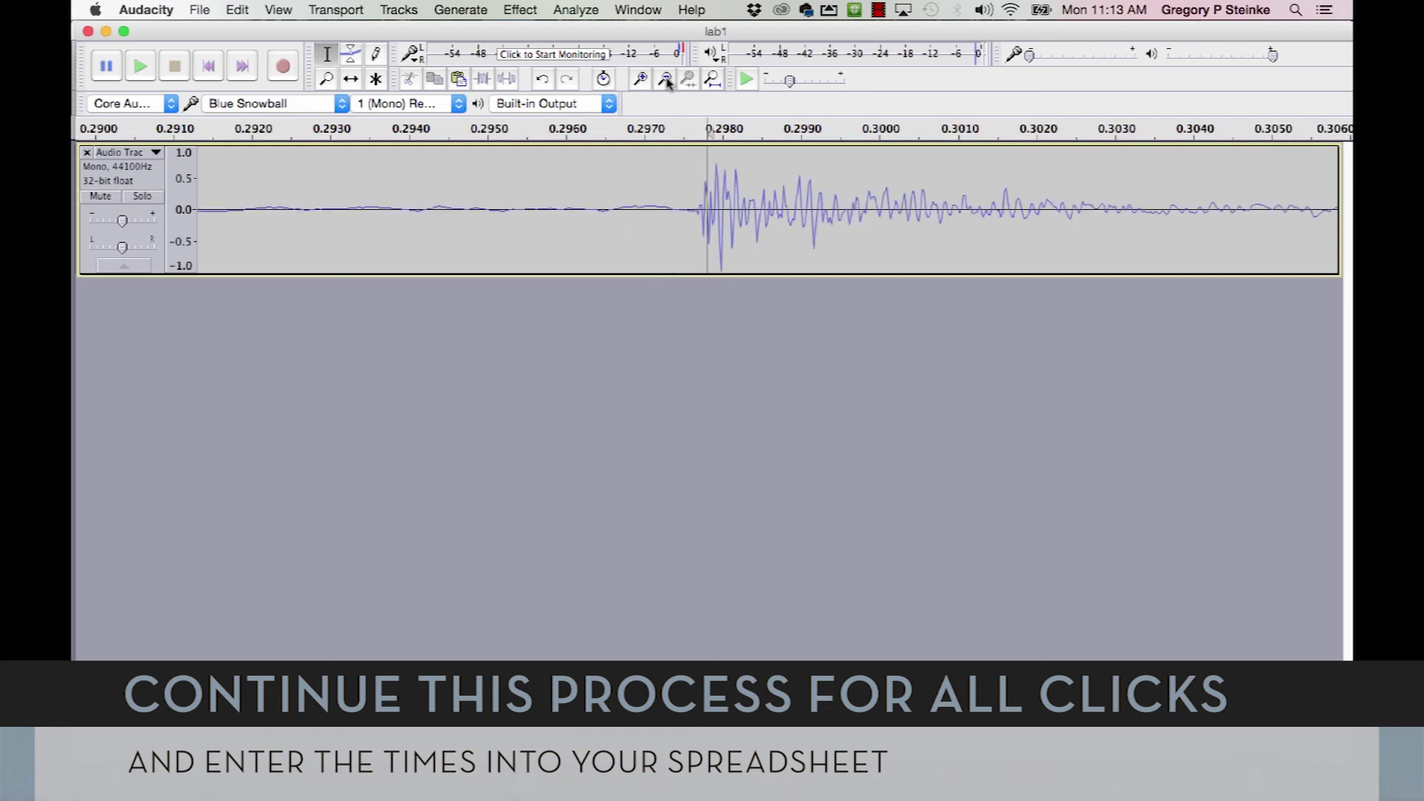
left_click(666, 78)
left_click(666, 78)
left_click(666, 79)
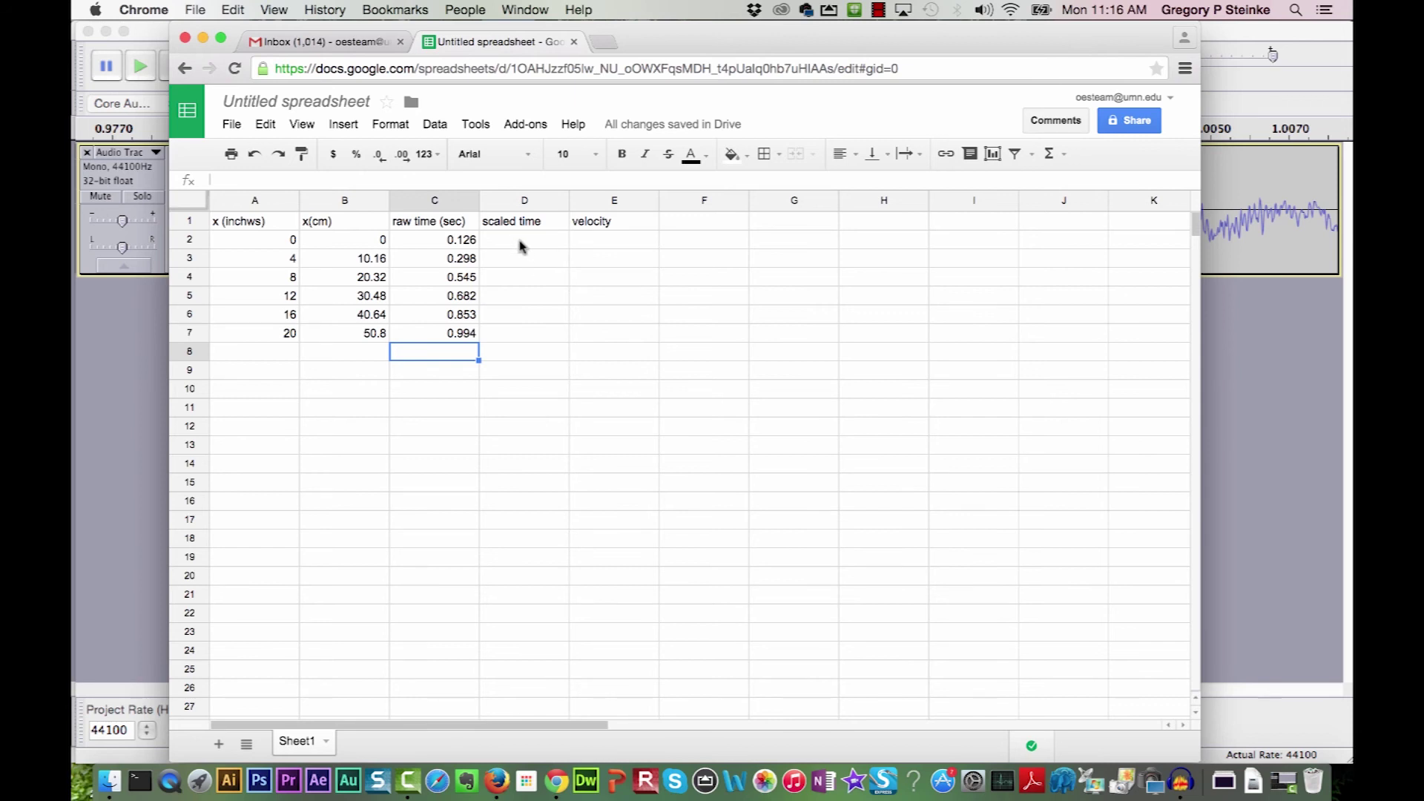
- Enter the scaled time formula =C2-0.126 in cell D2 of the spreadsheet
left_click(522, 245)
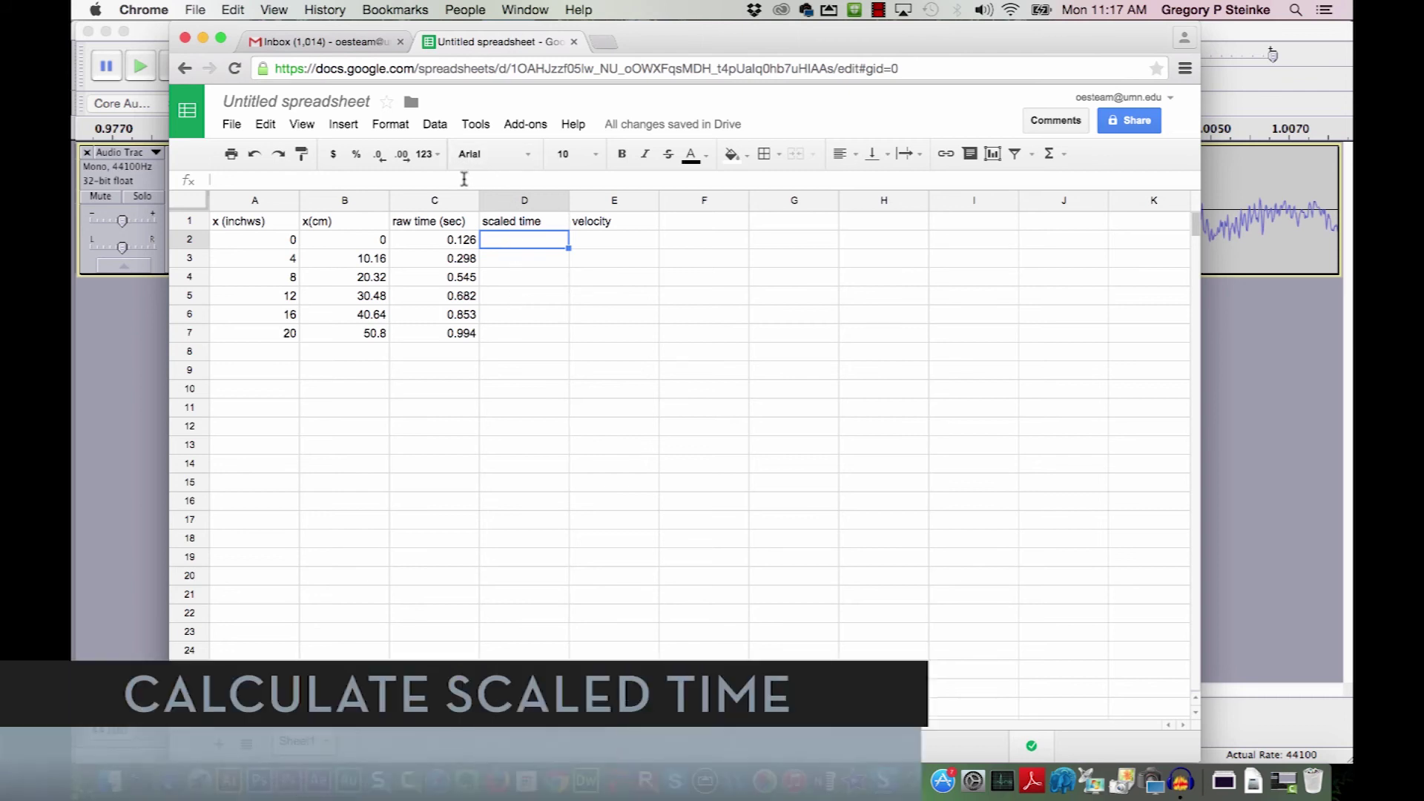
left_click(464, 178)
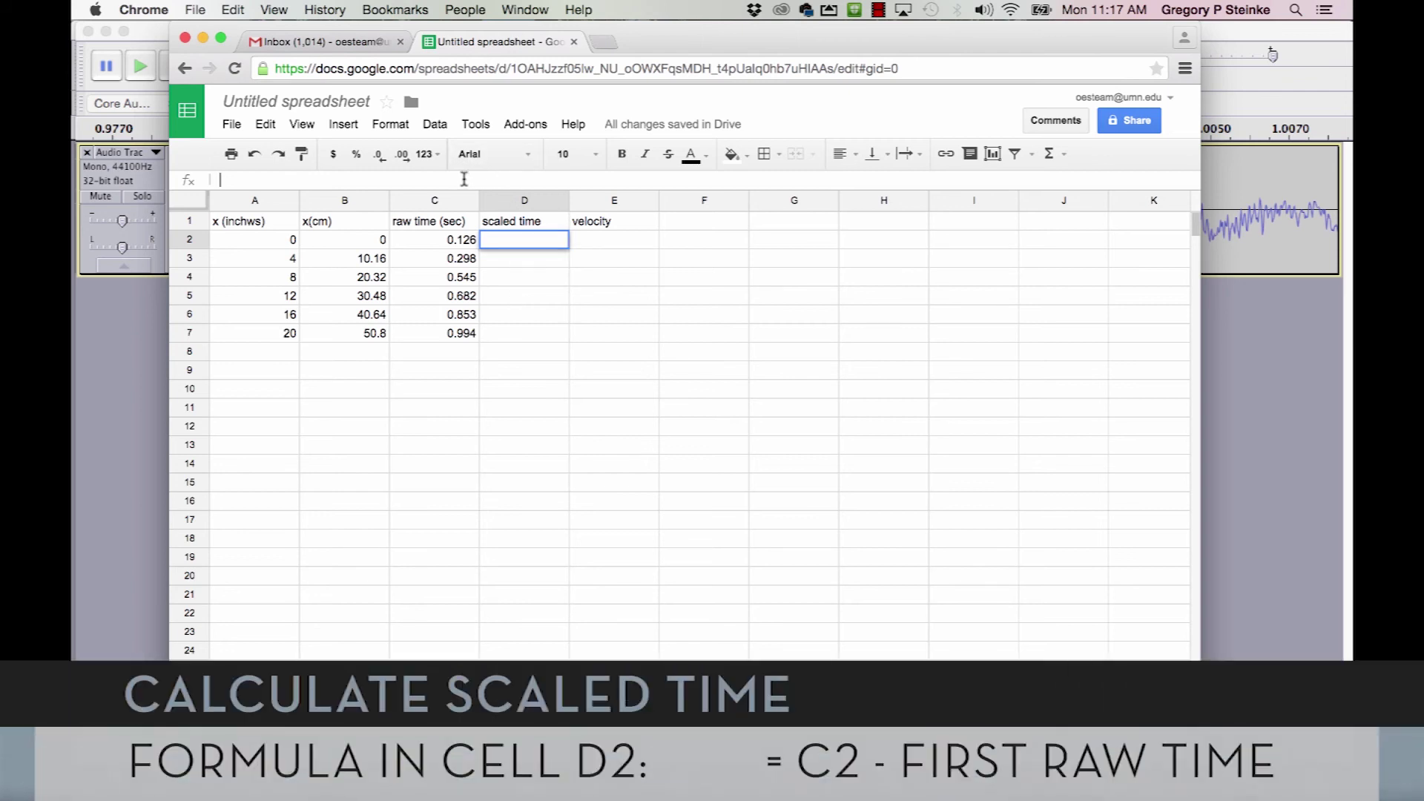
type("=")
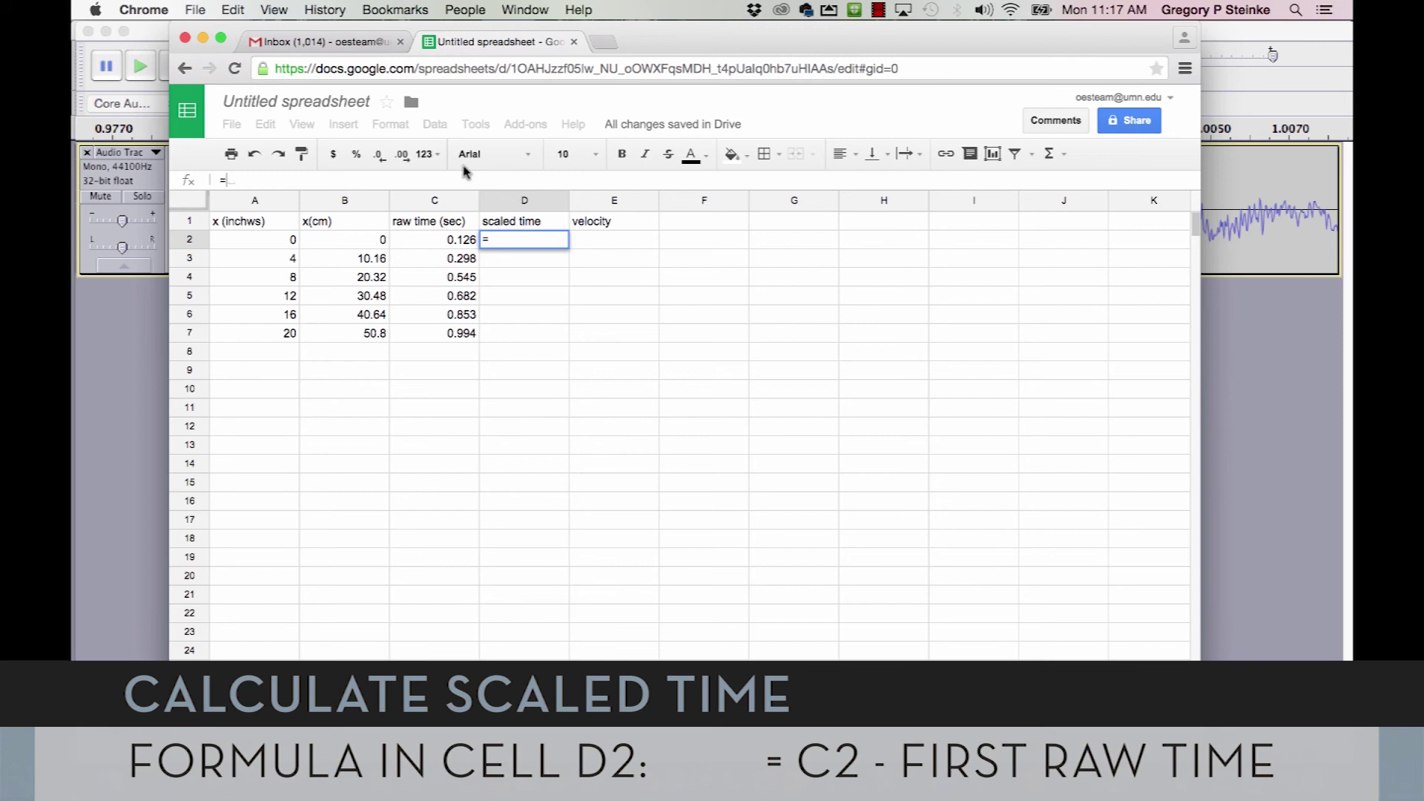
left_click(425, 240)
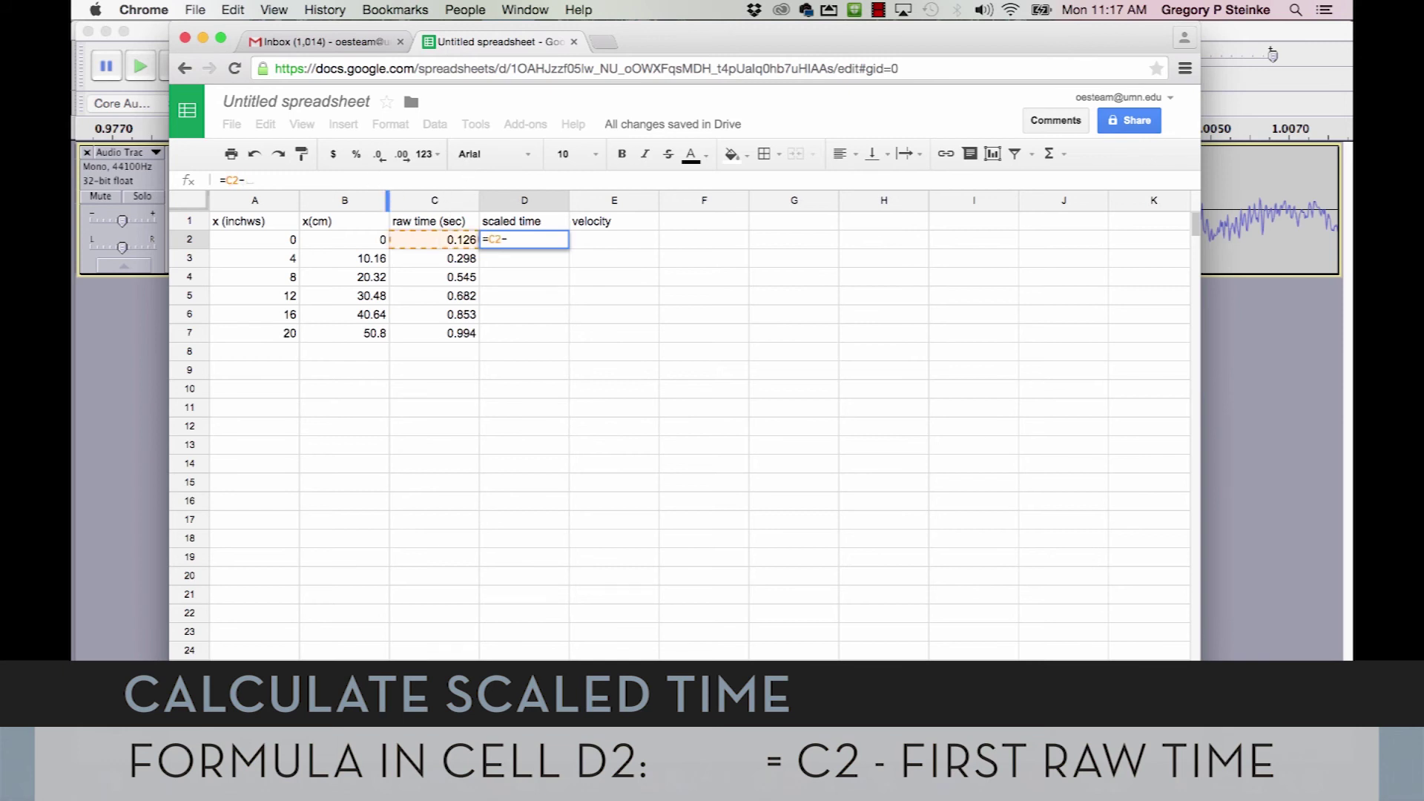
type("-0.126")
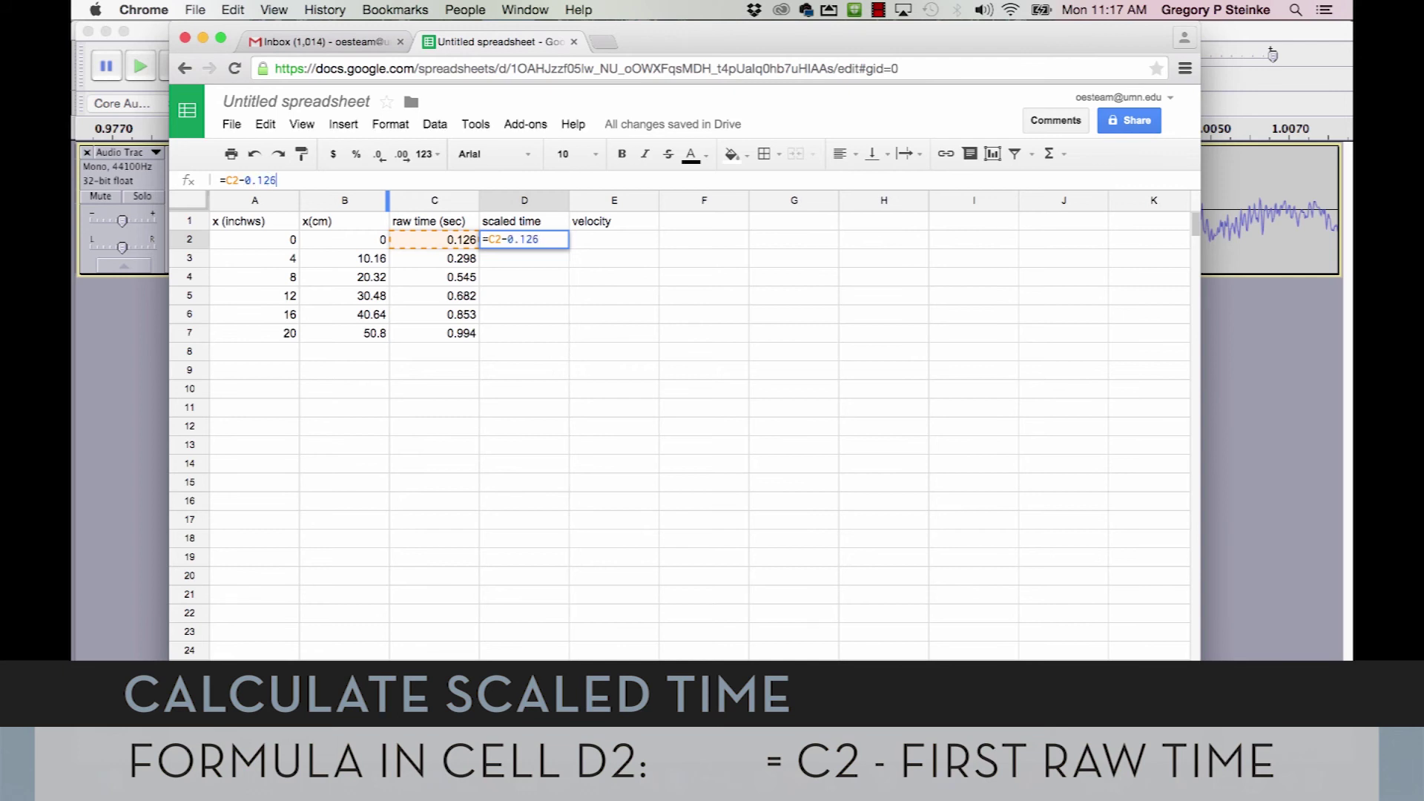
key("Return")
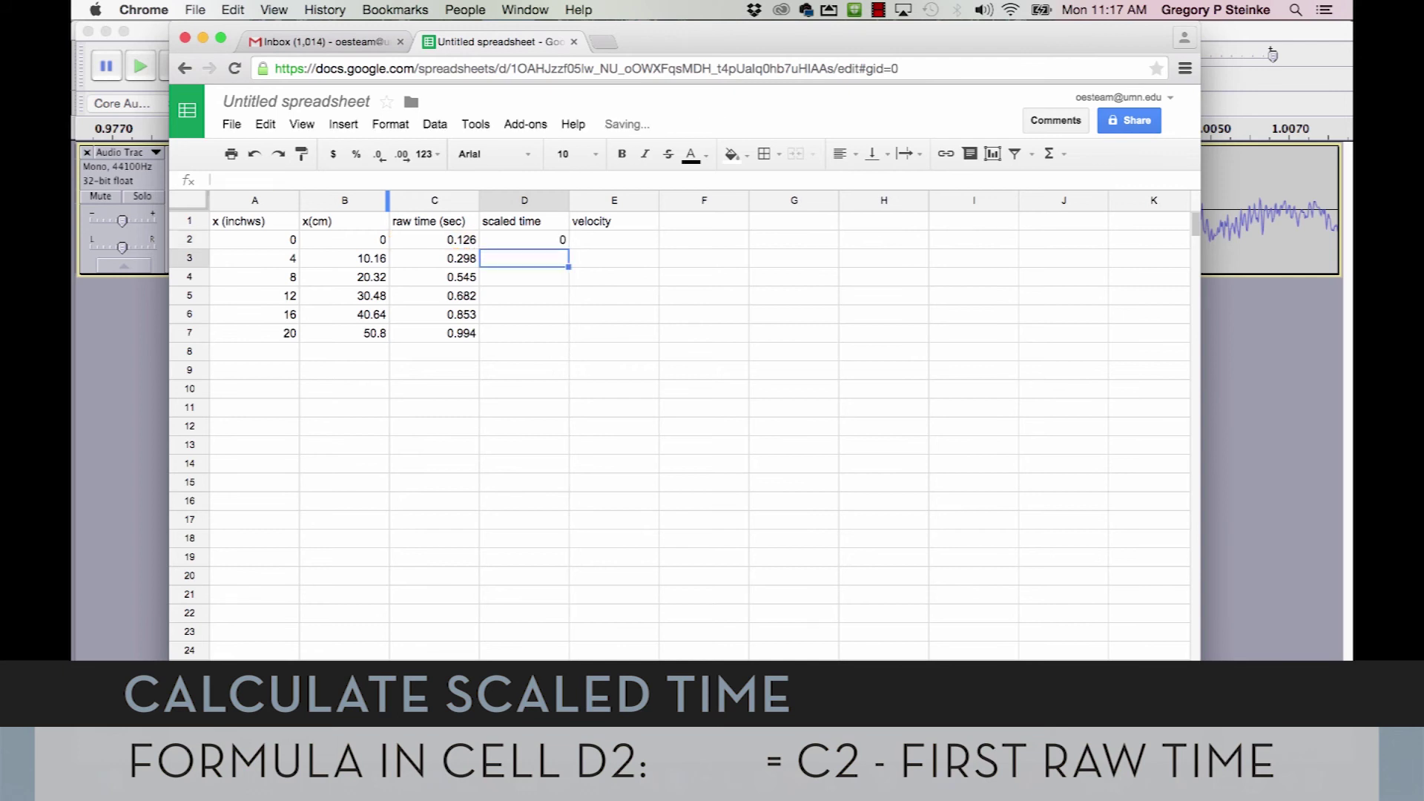
- Fill the scaled time formula from D2 down through cell D7
left_click(558, 242)
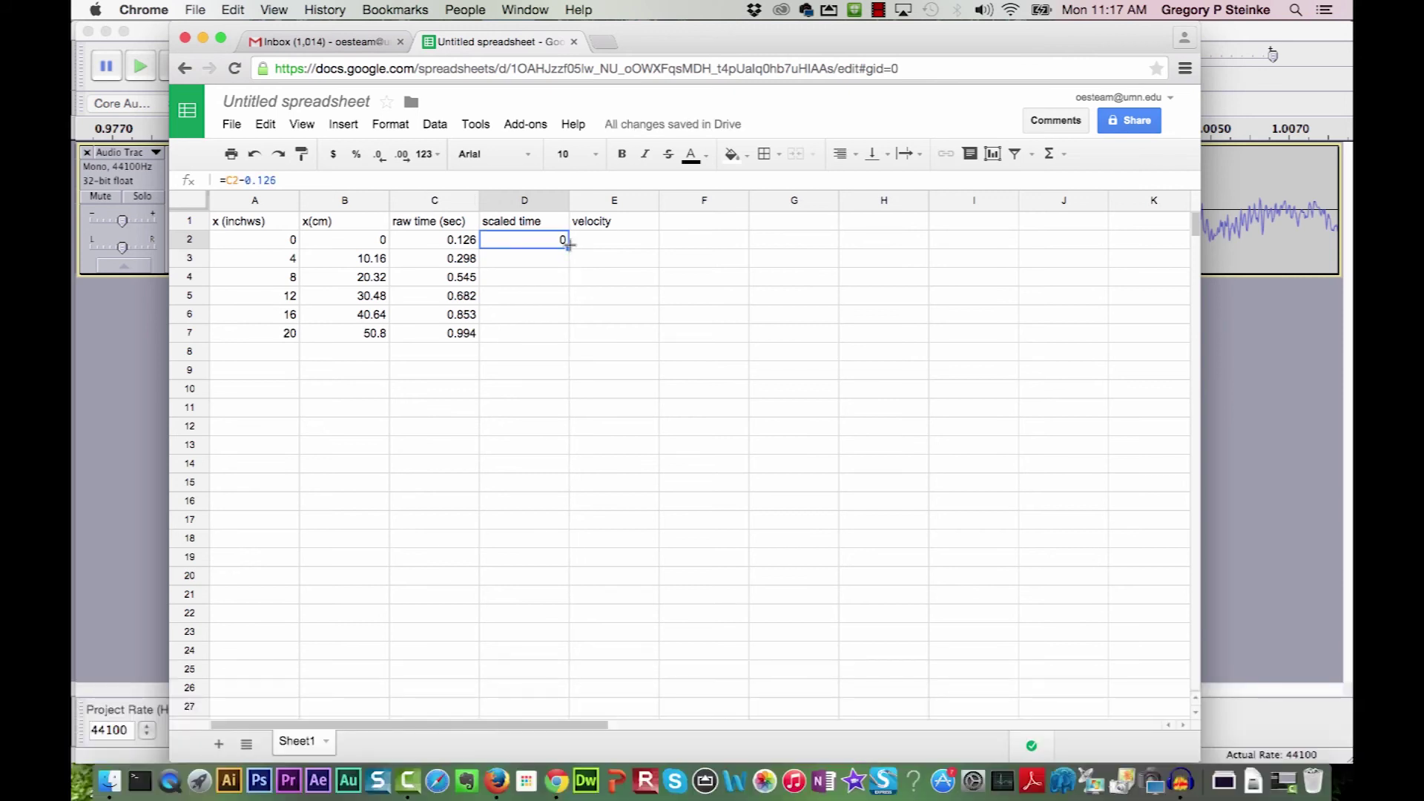
left_click_drag(569, 258, 568, 341)
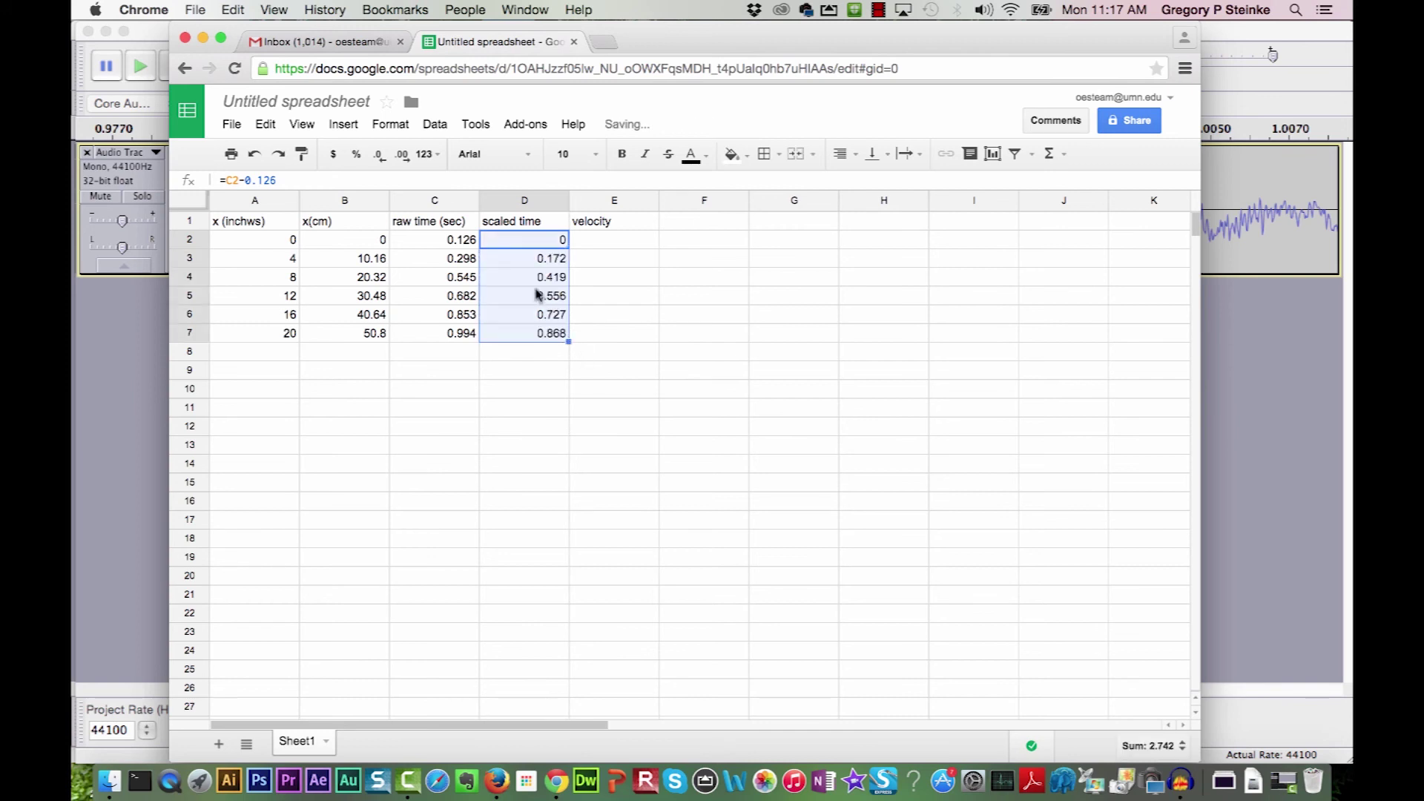
left_click(531, 246)
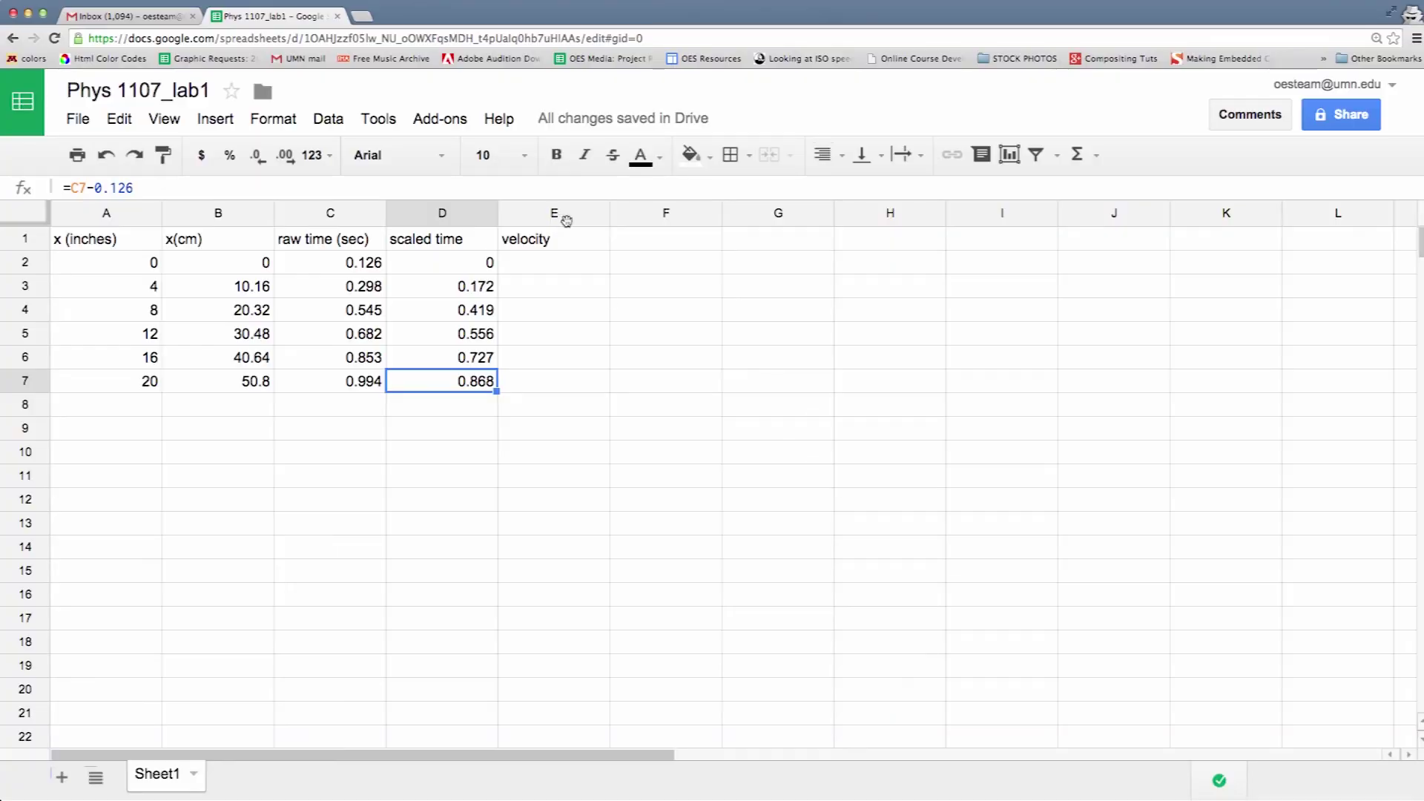
- Enter the velocity formula =(B3-B2)/(D3-D2) in cell E3
left_click(576, 284)
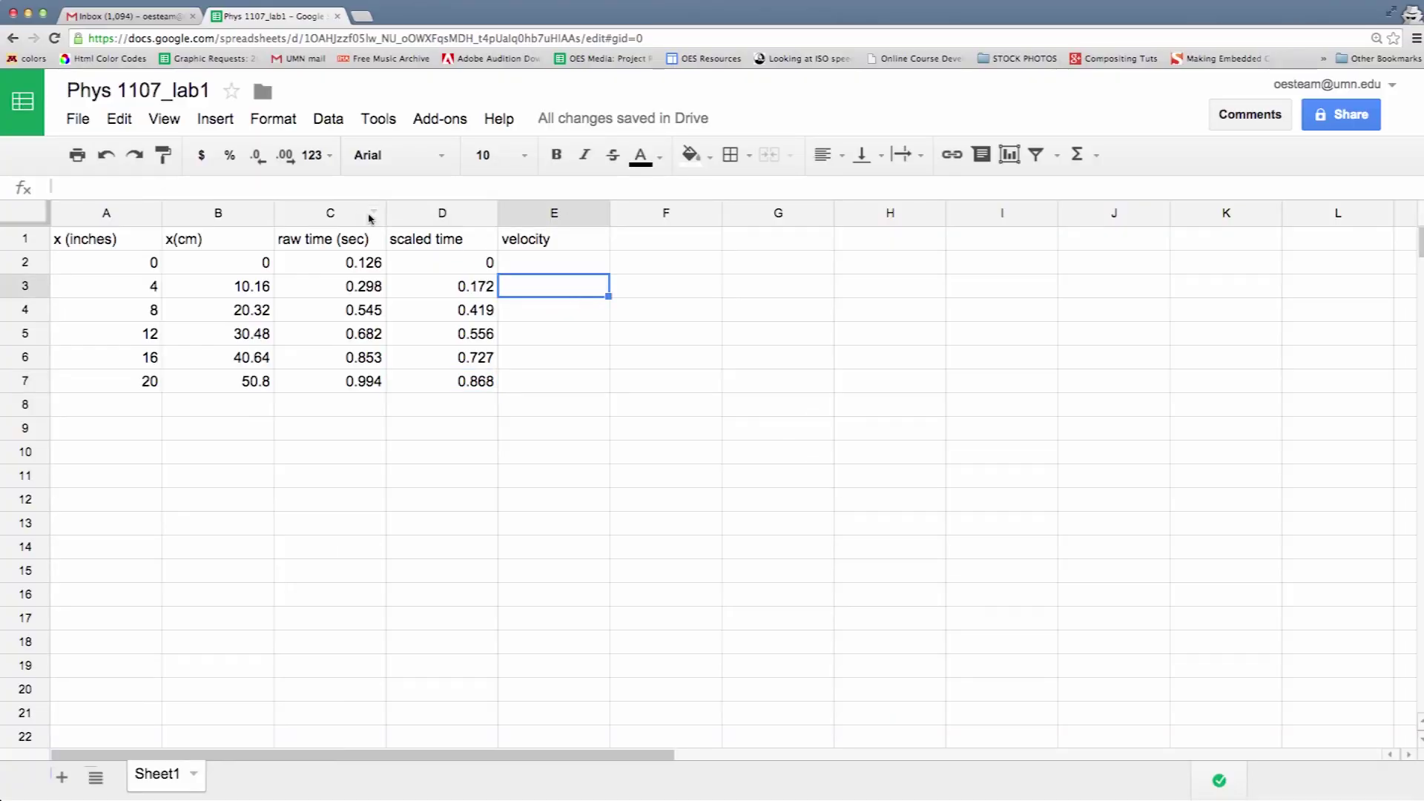
type("=")
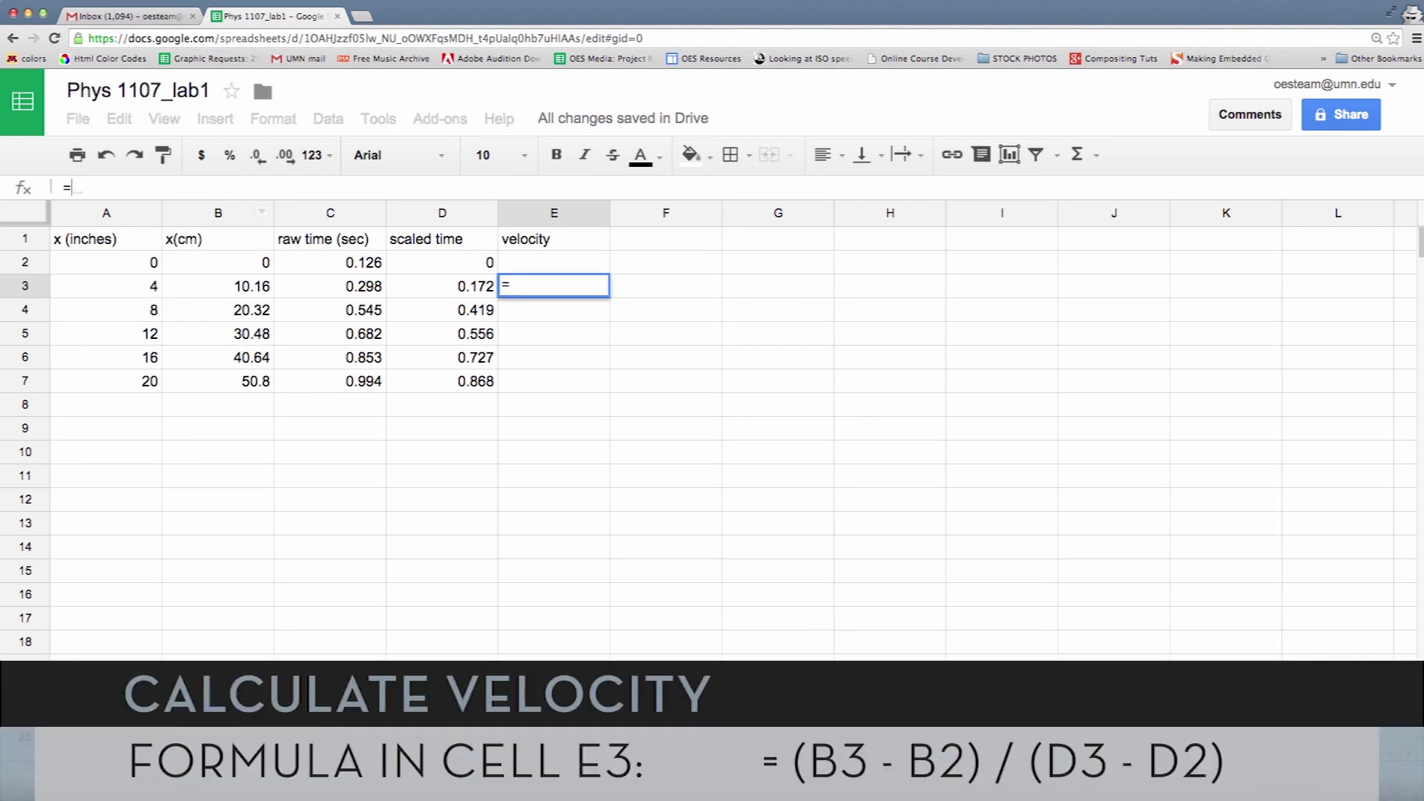
type("(")
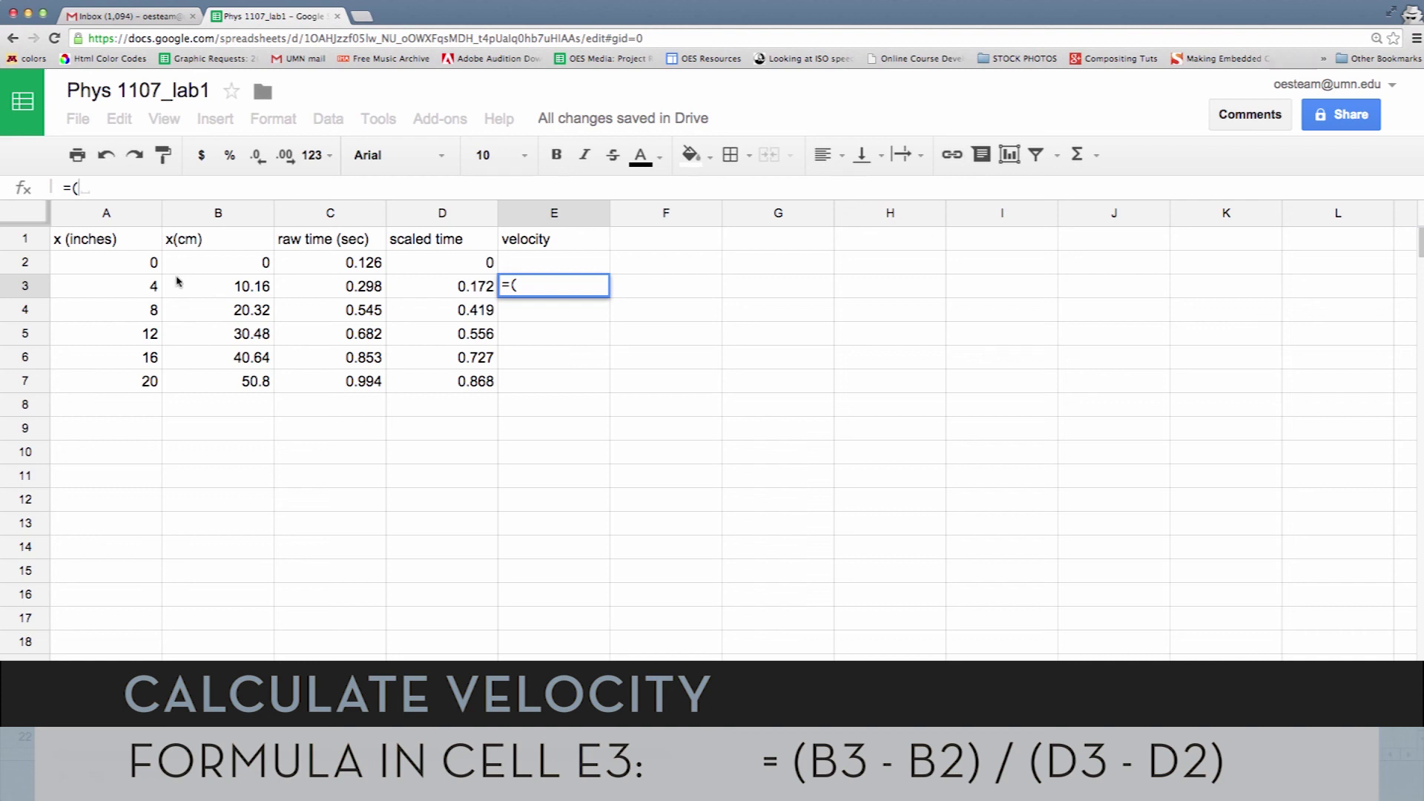
left_click(217, 291)
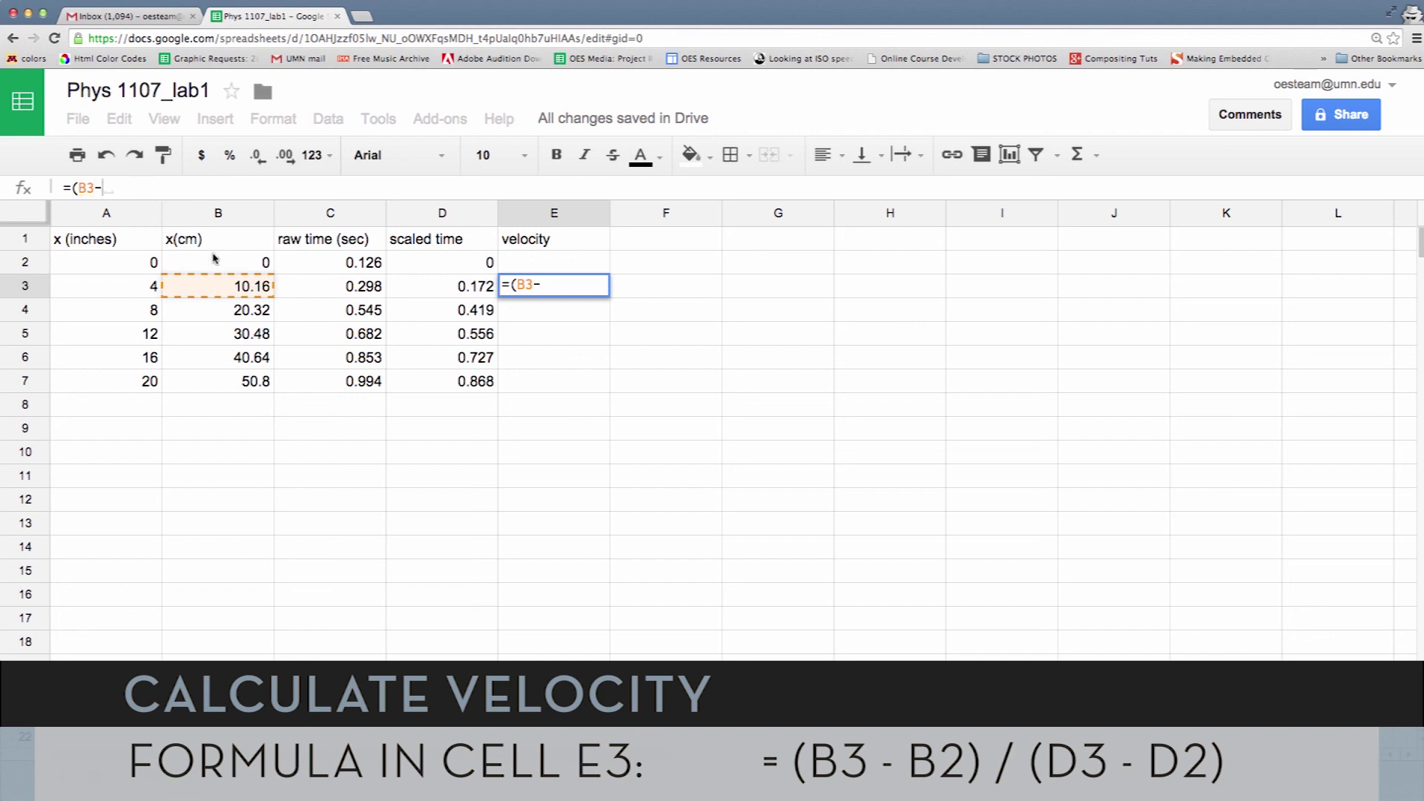
left_click(216, 260)
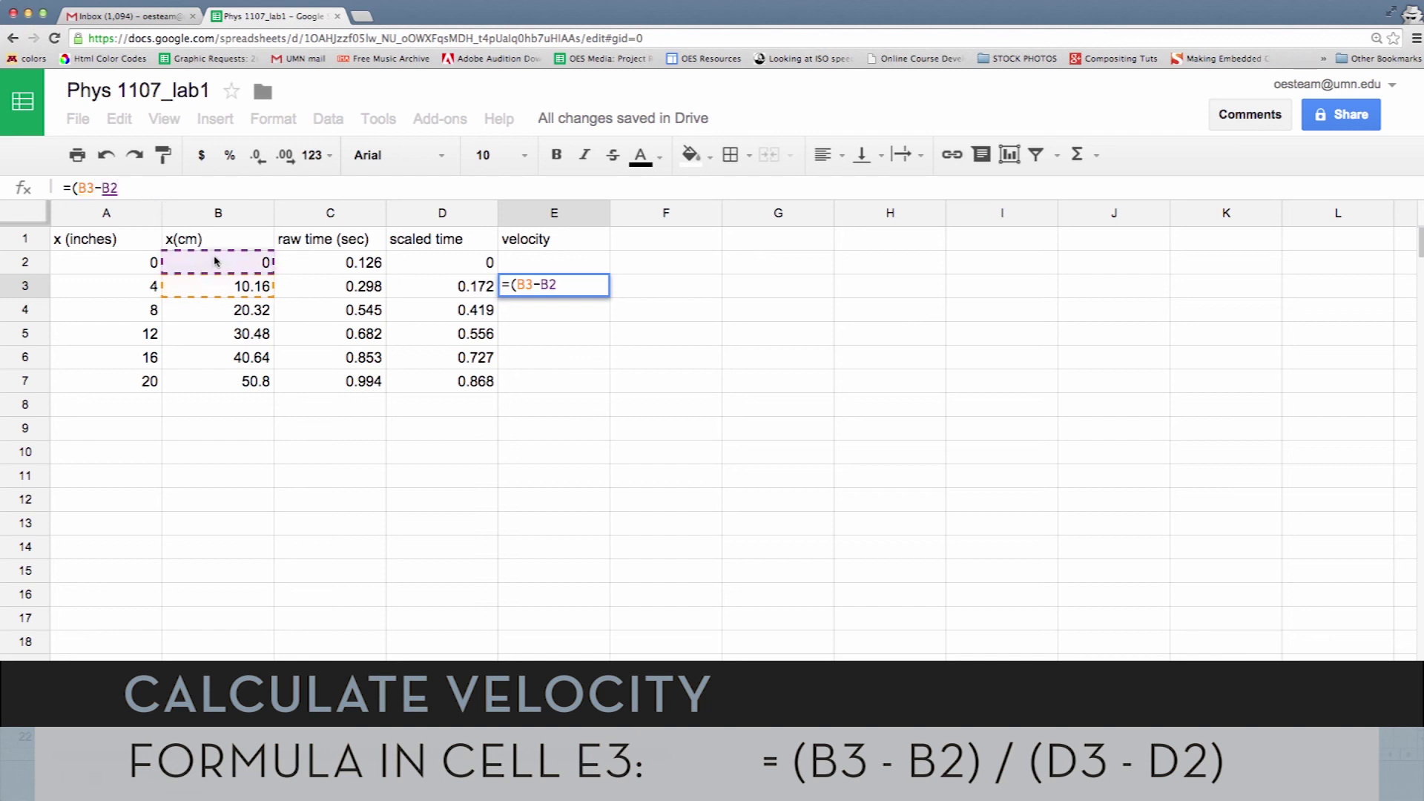
type(")")
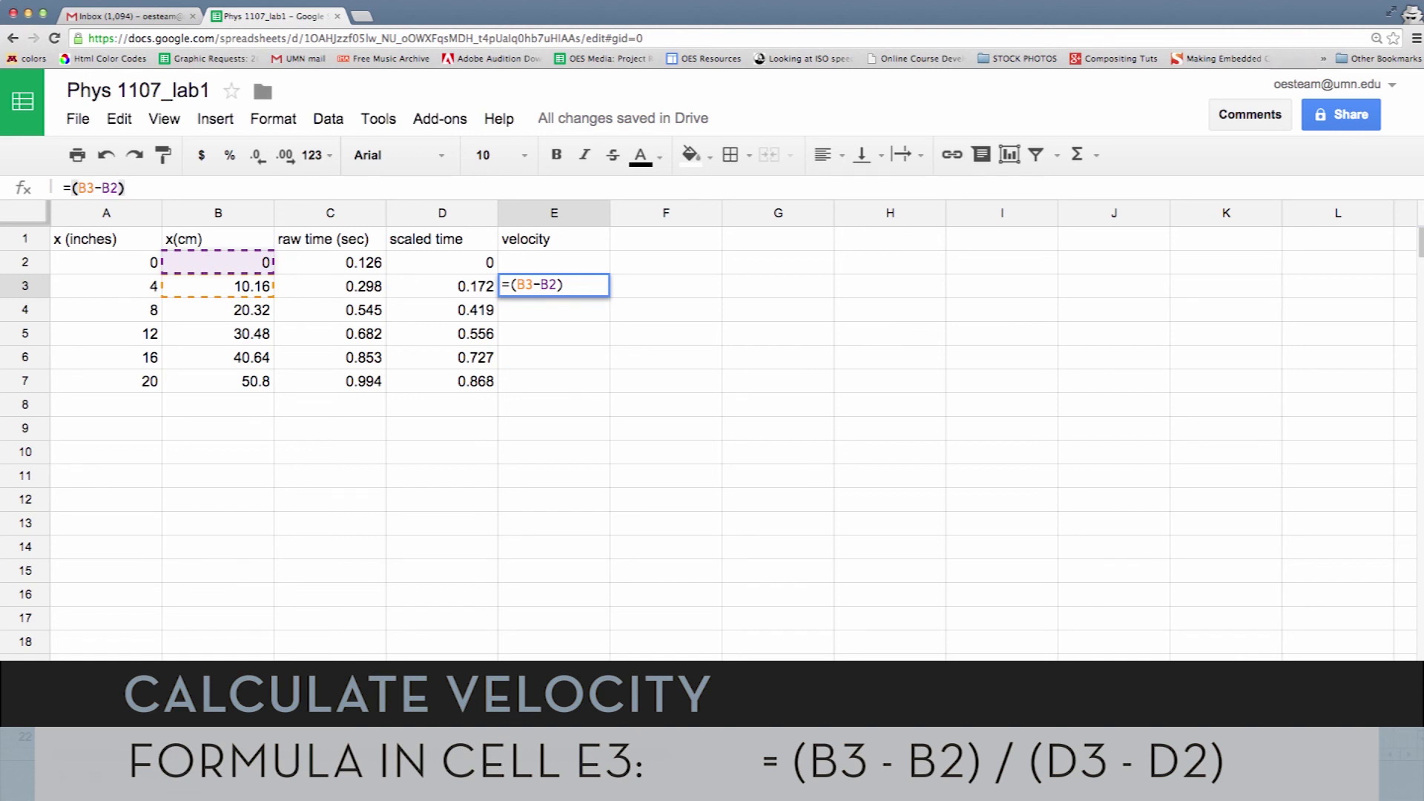
type("/(")
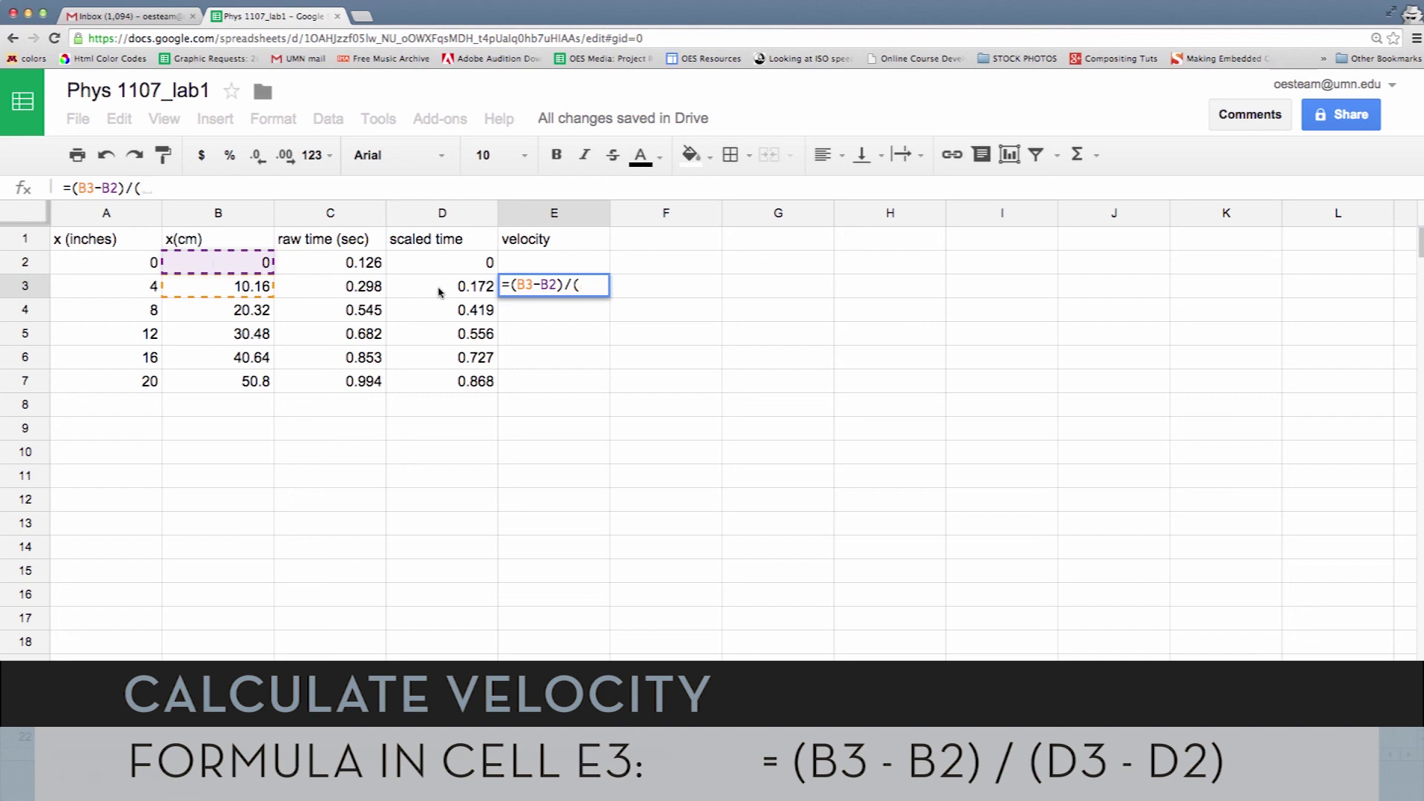
left_click(440, 291)
left_click(204, 187)
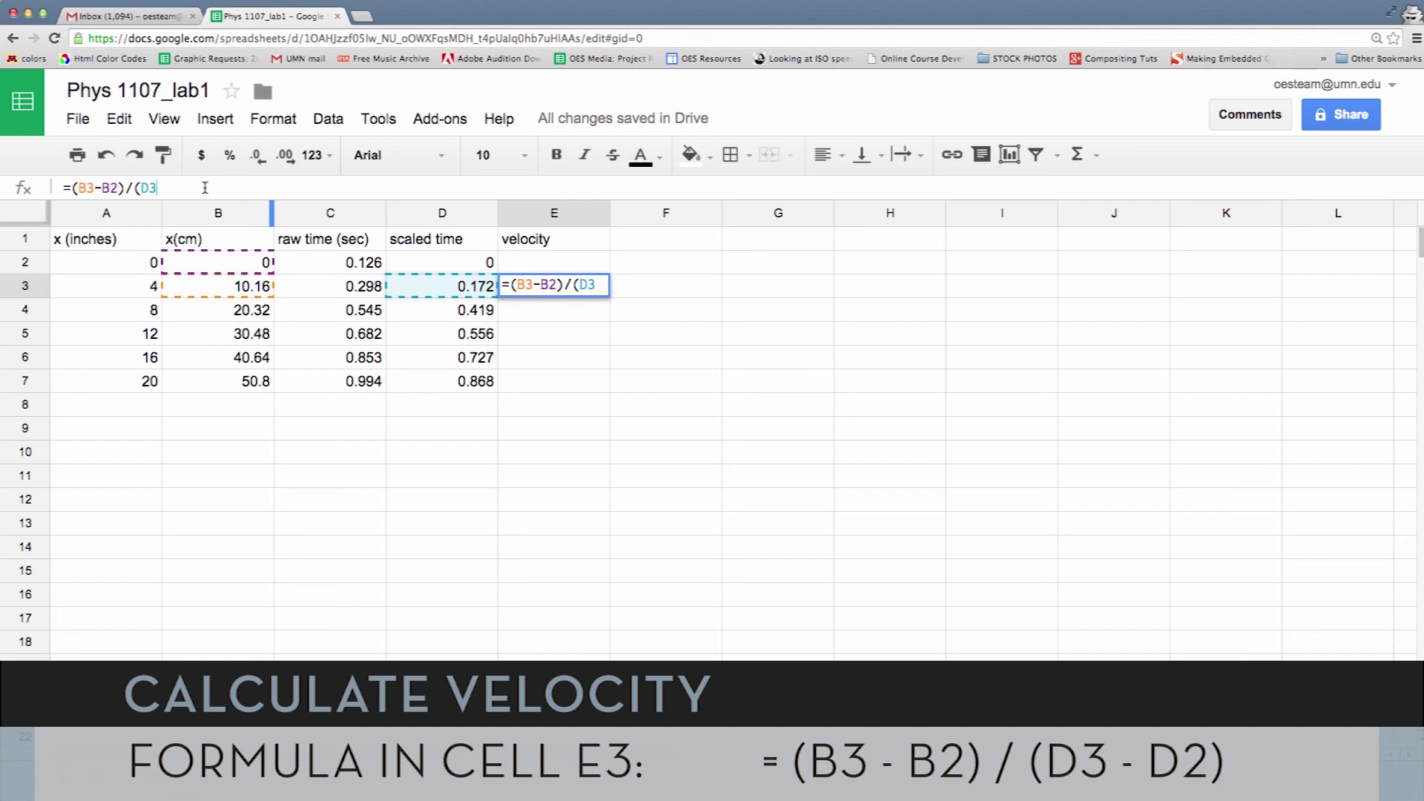
type("-")
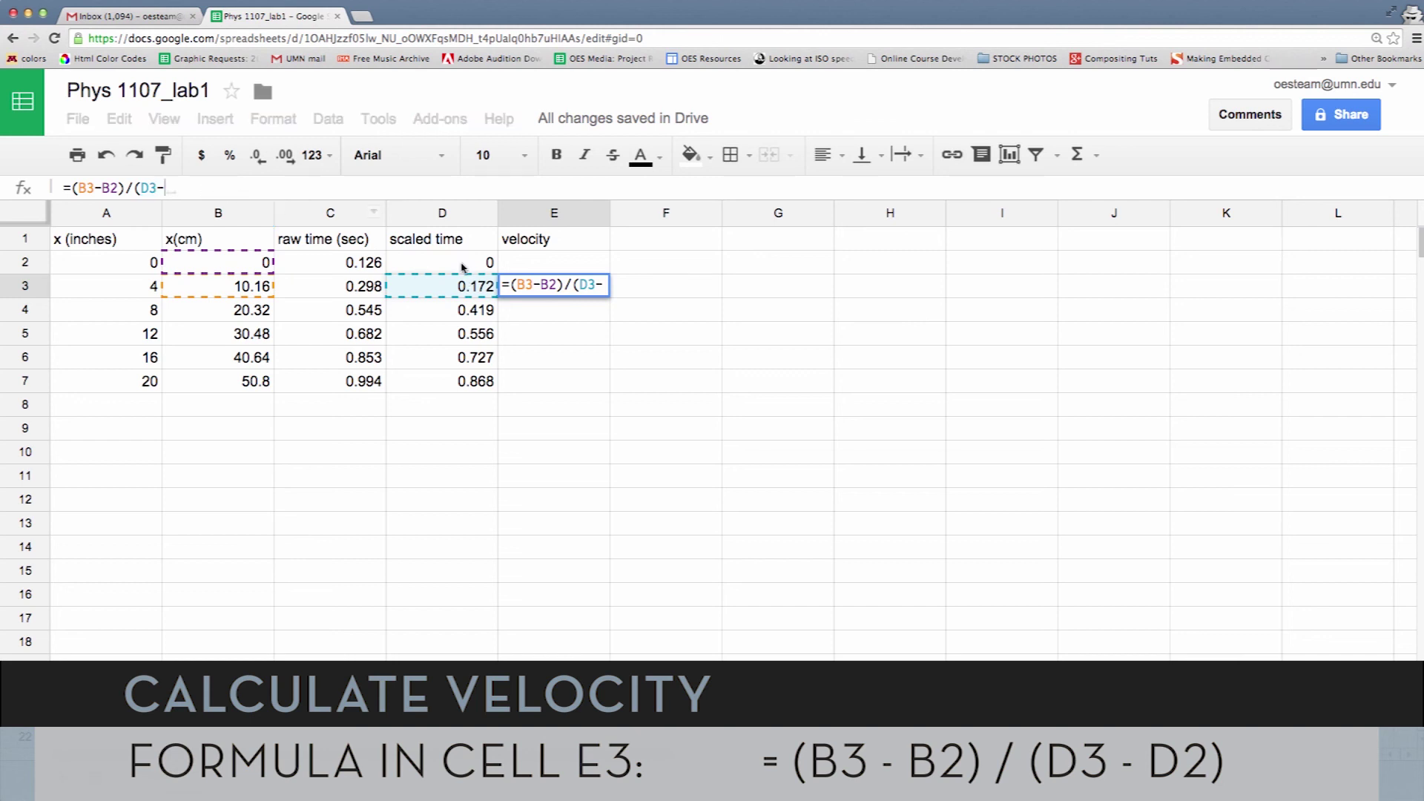
left_click(458, 264)
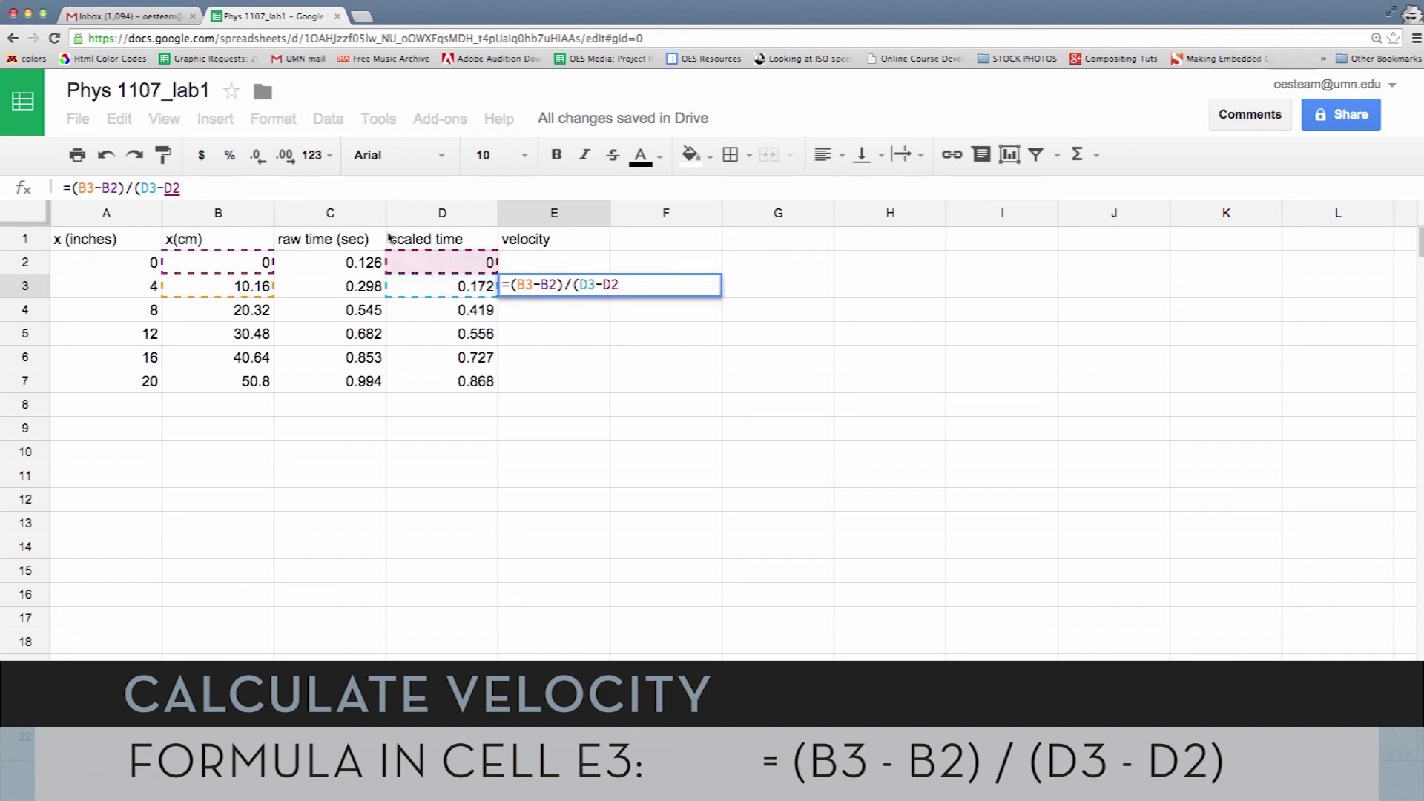
type(")")
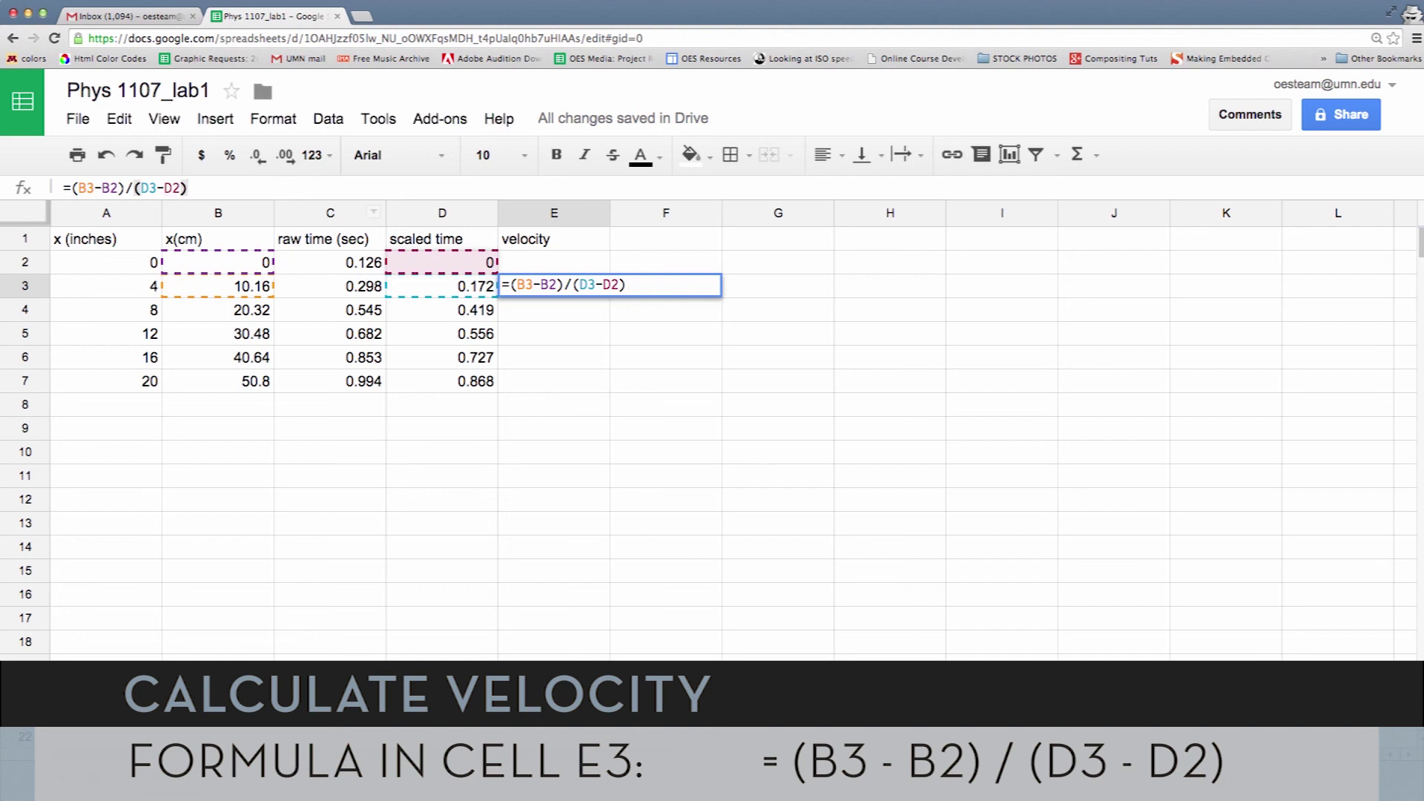
key("Return")
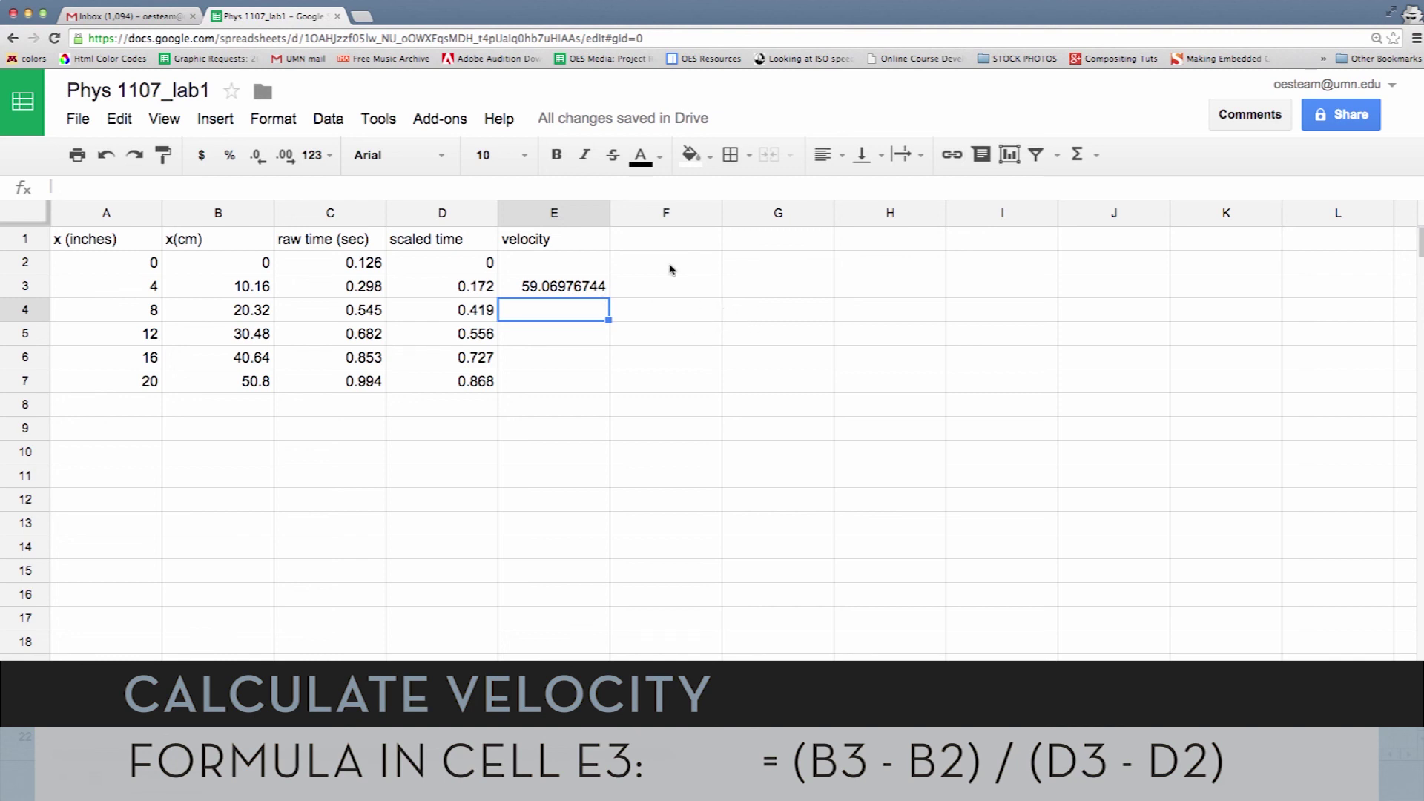
- Fill the velocity formula from E3 down through cell E7
left_click(512, 294)
left_click_drag(608, 295, 607, 382)
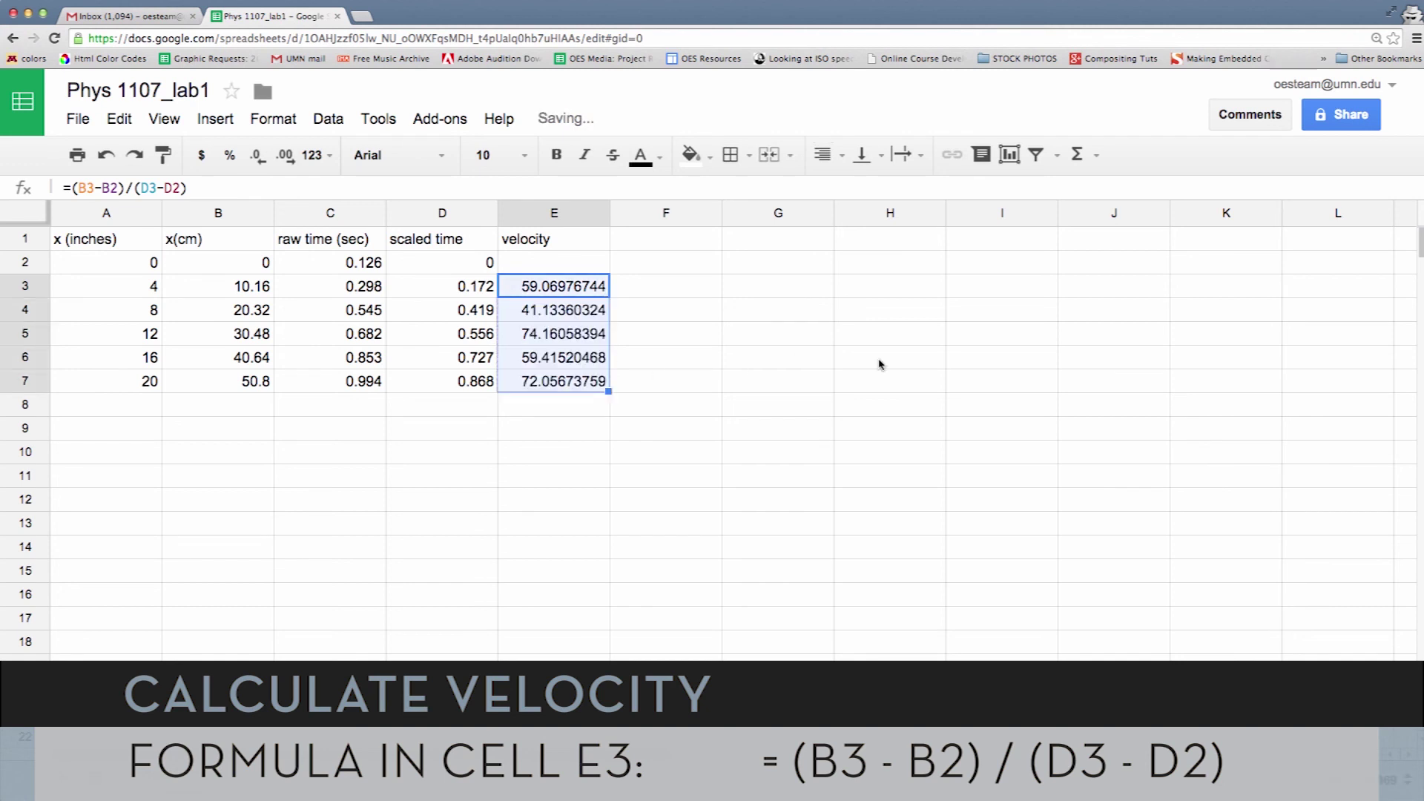
left_click(862, 375)
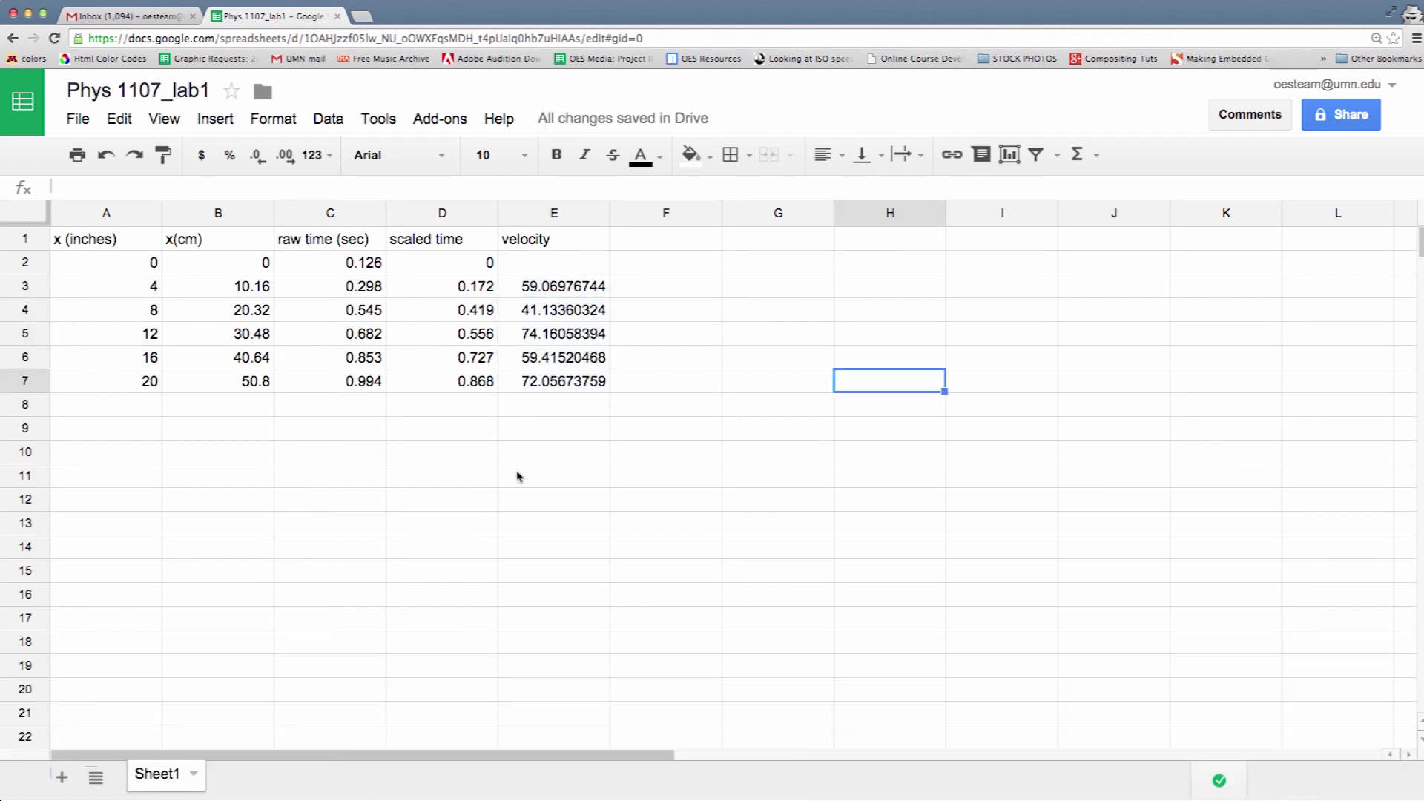